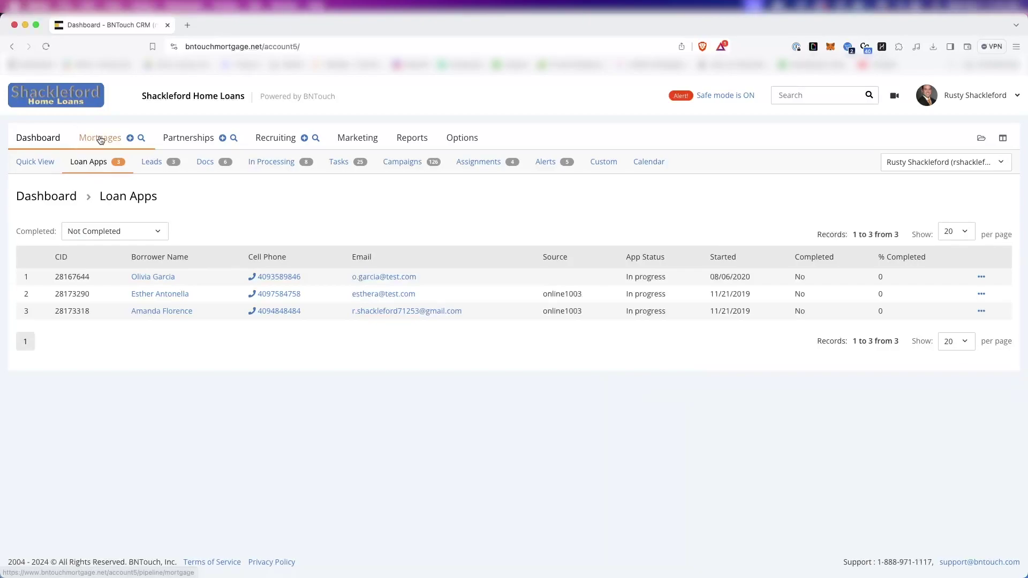
From the Mortgages lead pipeline, choose Start/Stop Campaign under Actions for Selected Records.
{"action": "left_click", "coordinate": [100, 139]}
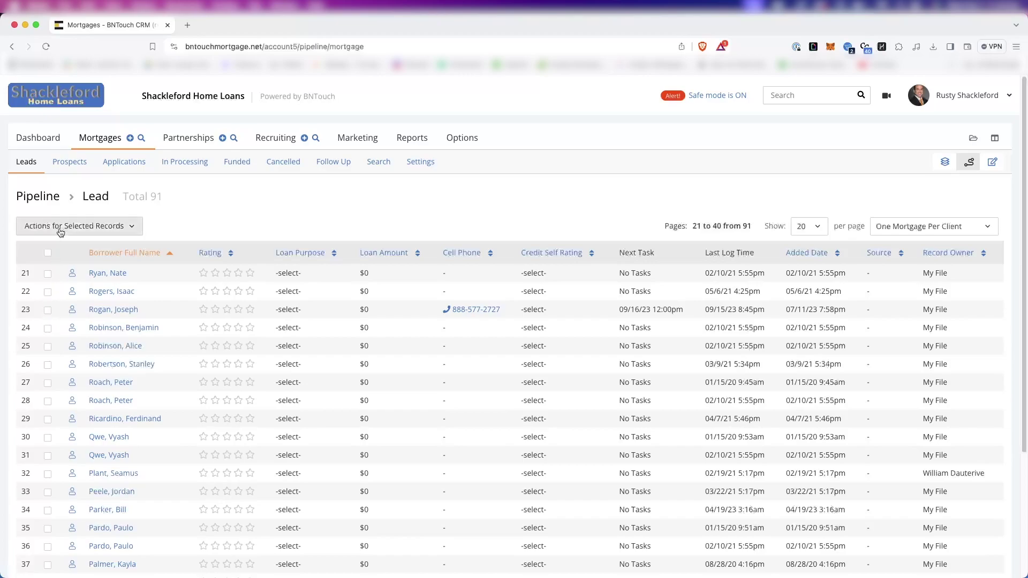
{"action": "left_click", "coordinate": [80, 229]}
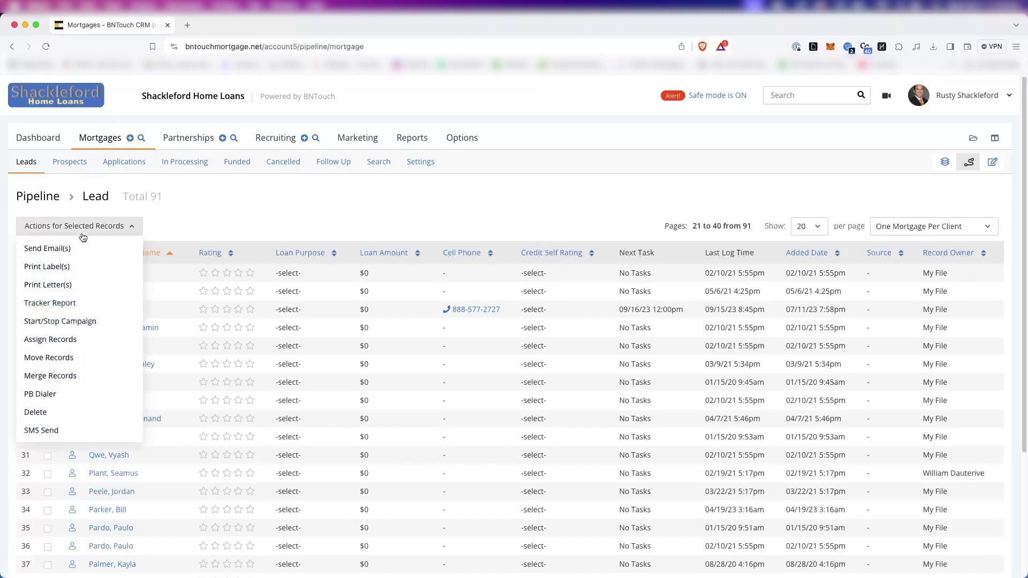
{"action": "left_click", "coordinate": [67, 326]}
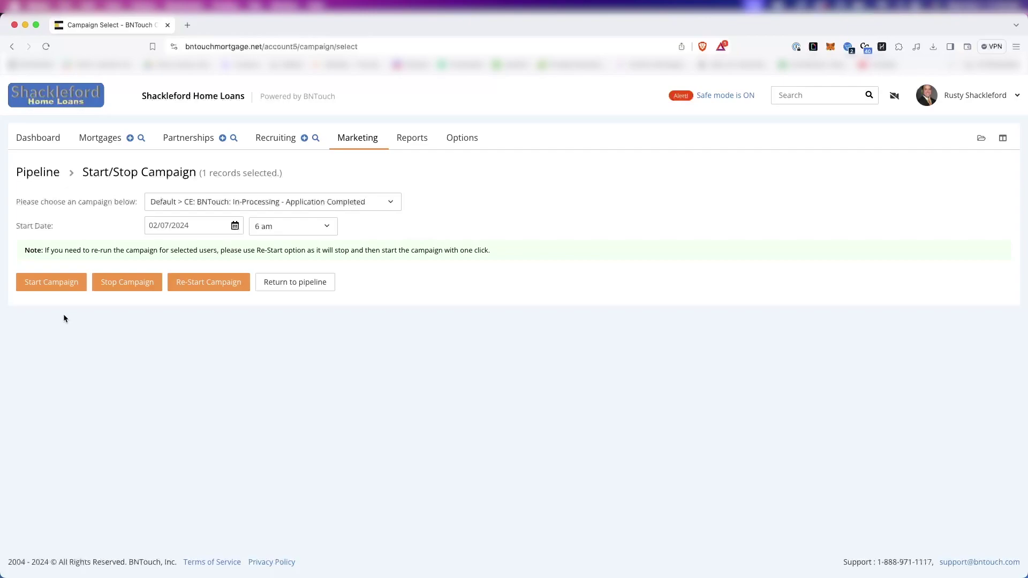
Return to the Mortgages lead pipeline and briefly view the bulk actions list.
{"action": "left_click", "coordinate": [105, 138]}
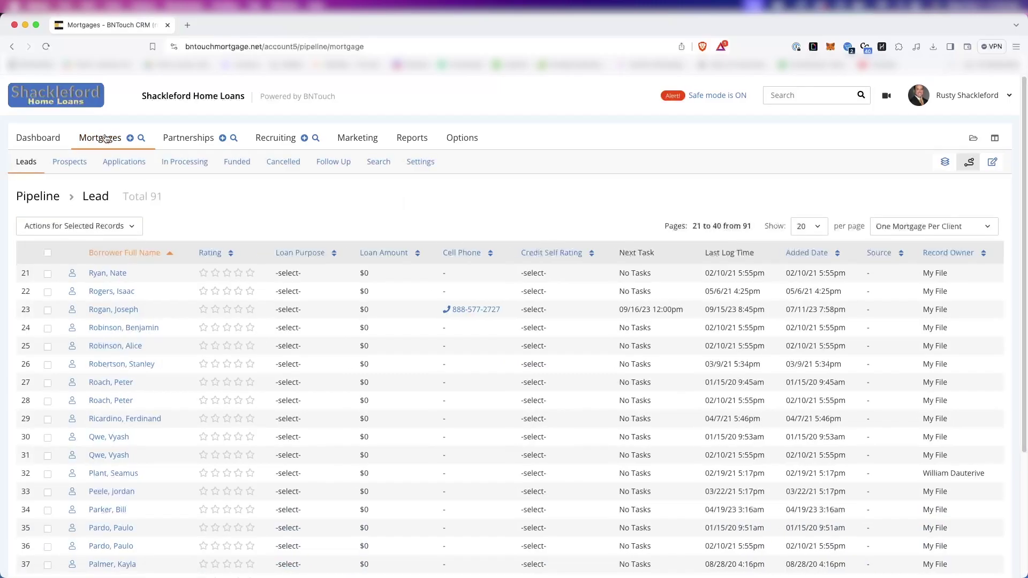
{"action": "left_click", "coordinate": [86, 227]}
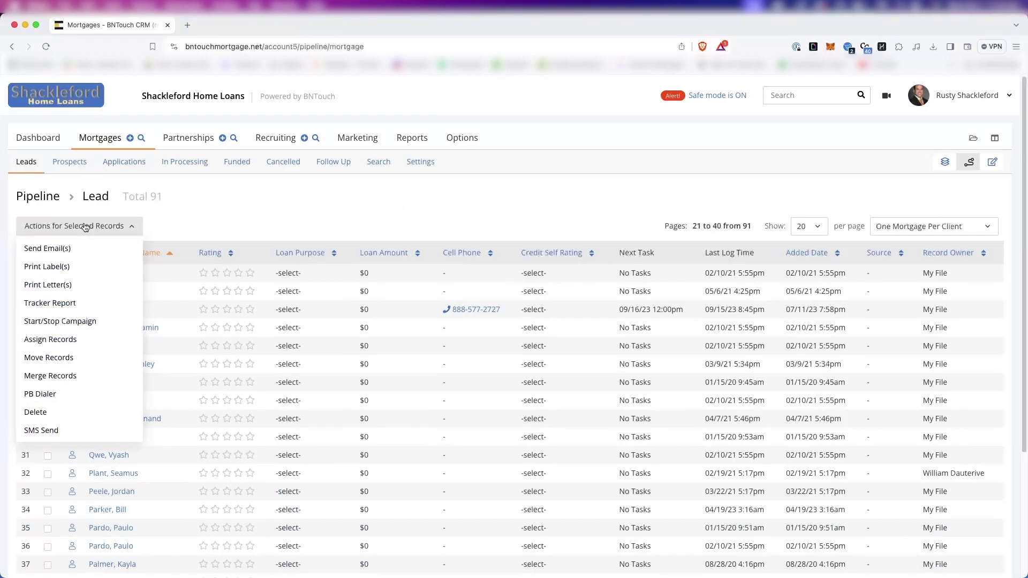
{"action": "left_click", "coordinate": [85, 227]}
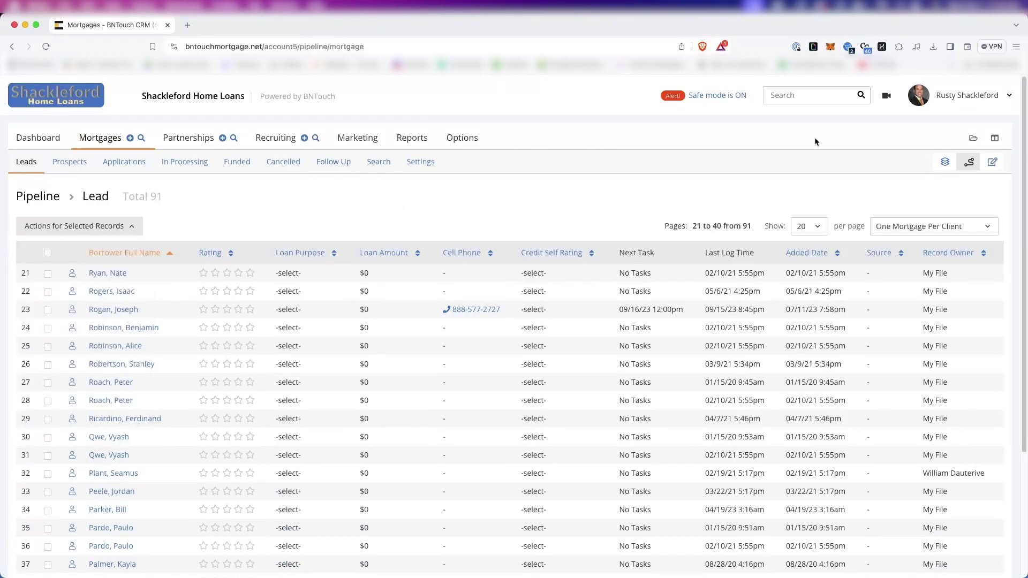
View the pipeline by borrower group, show Credit Repair, then switch back to the standard pipeline.
{"action": "left_click", "coordinate": [950, 167]}
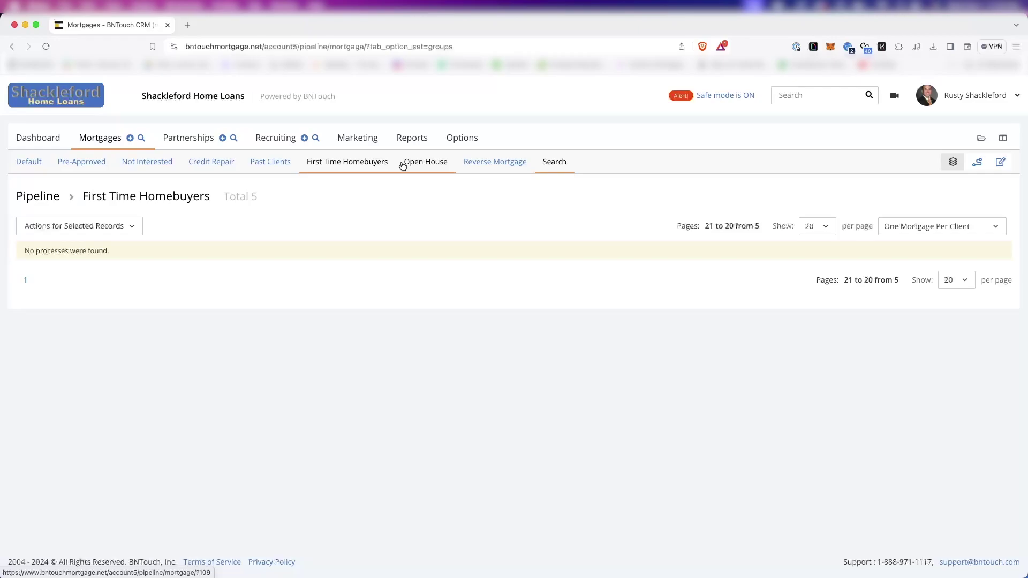
{"action": "left_click", "coordinate": [216, 163]}
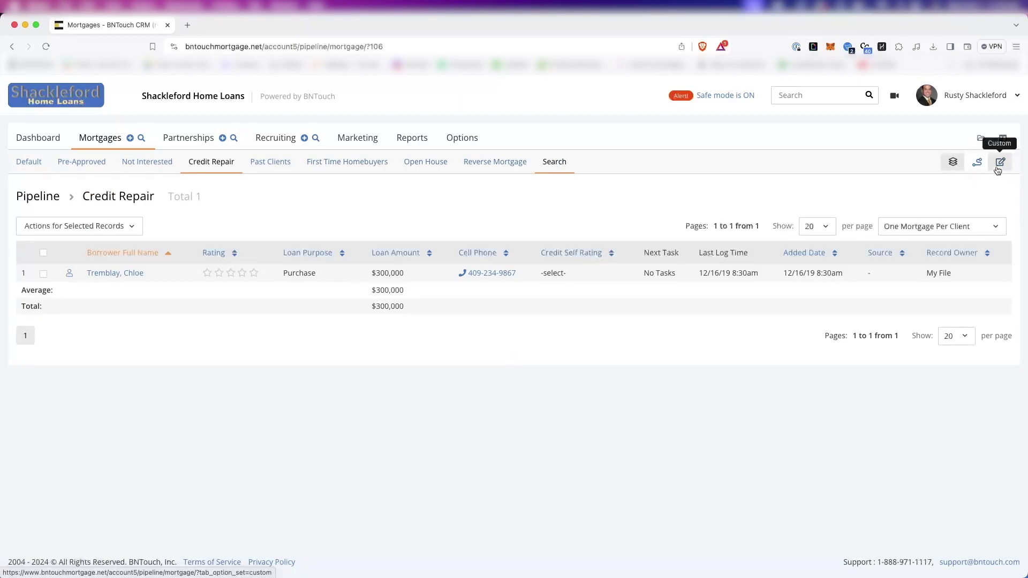
{"action": "left_click", "coordinate": [983, 169]}
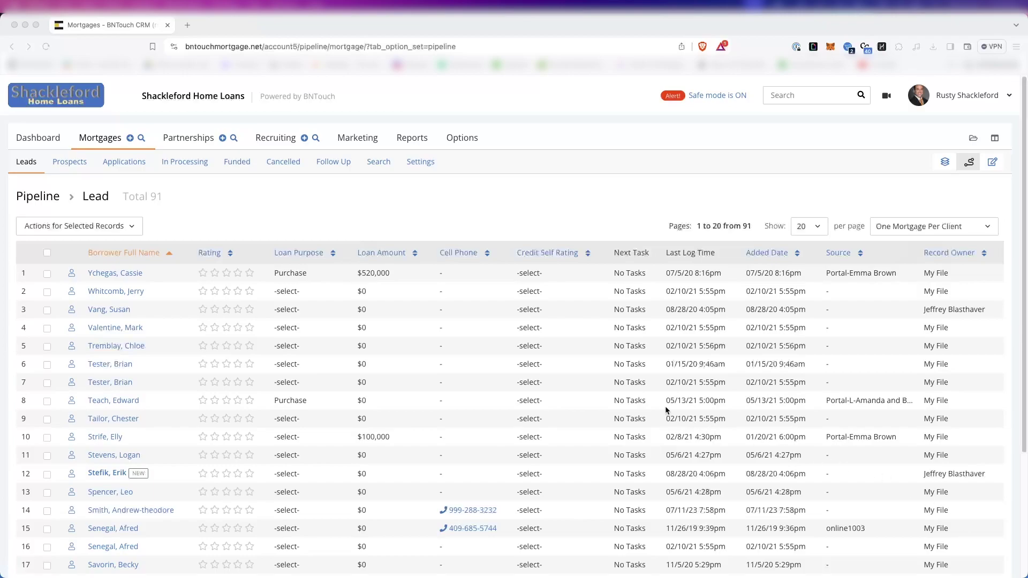
{"action": "scroll", "coordinate": [665, 406], "scroll_direction": "down", "scroll_amount": 5}
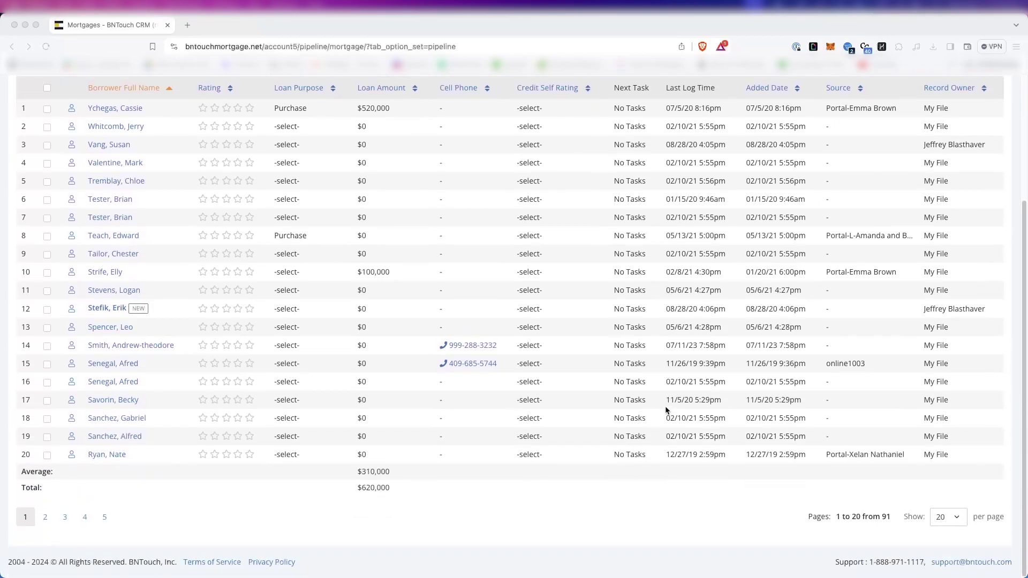
{"action": "left_click", "coordinate": [46, 517]}
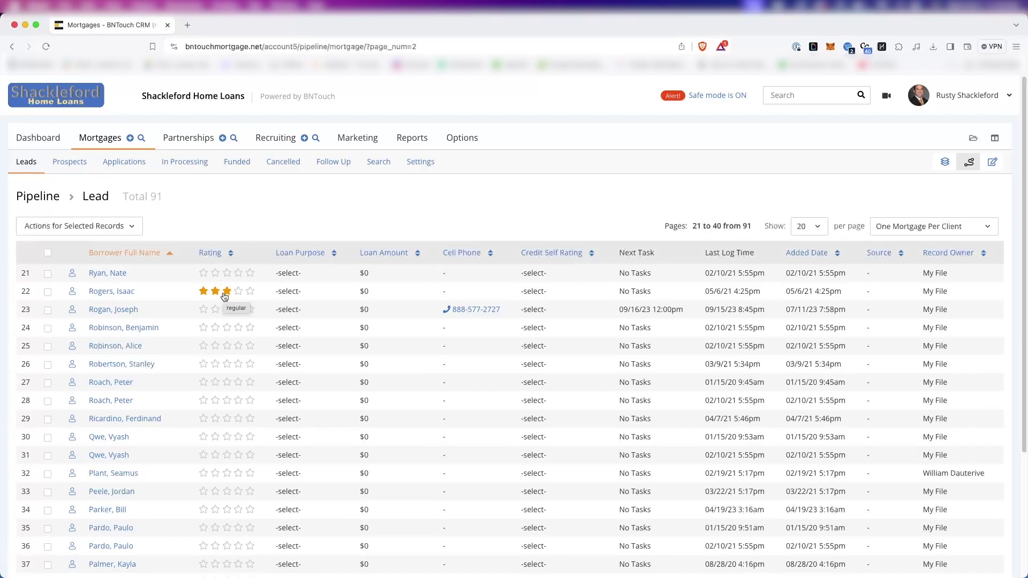
{"action": "scroll", "coordinate": [221, 298], "scroll_direction": "down", "scroll_amount": 5}
{"action": "left_click", "coordinate": [26, 516]}
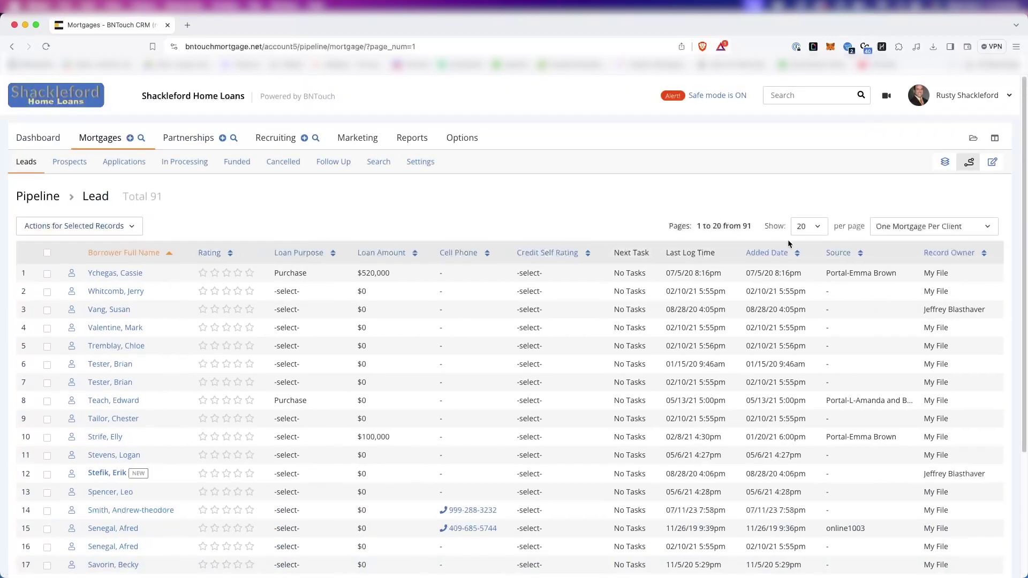
{"action": "left_click", "coordinate": [807, 231]}
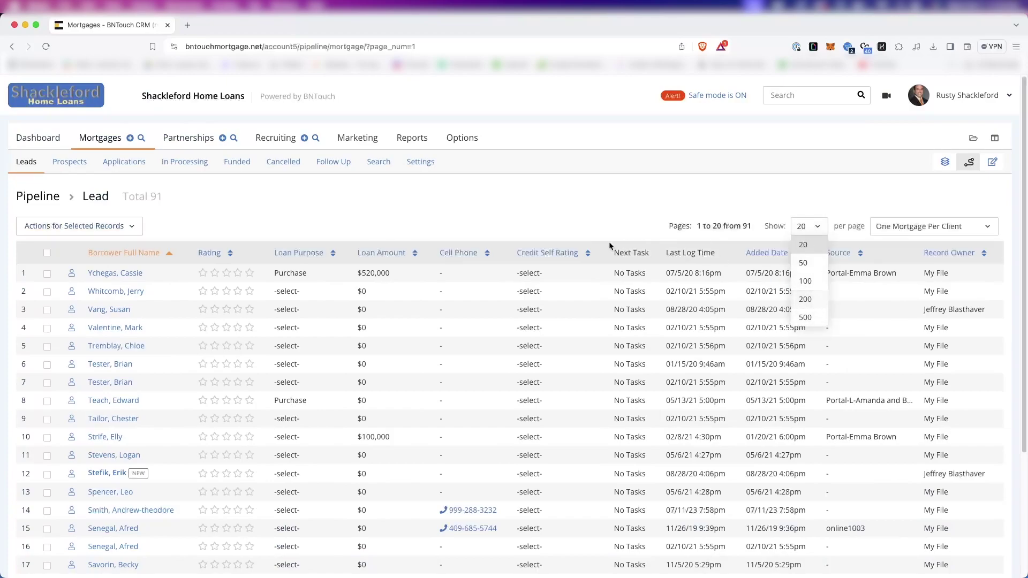
{"action": "left_click", "coordinate": [563, 223]}
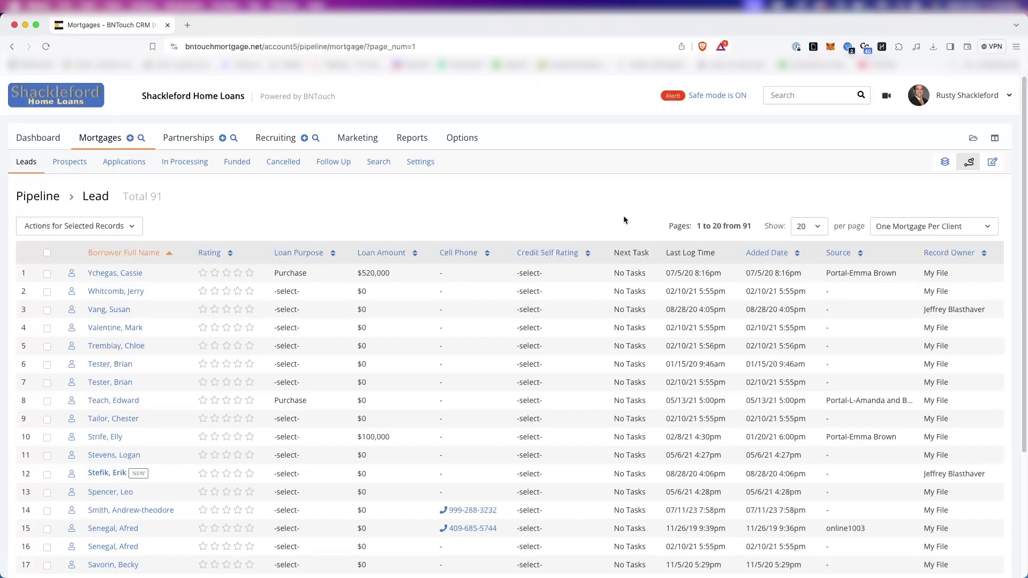
{"action": "left_click", "coordinate": [900, 226]}
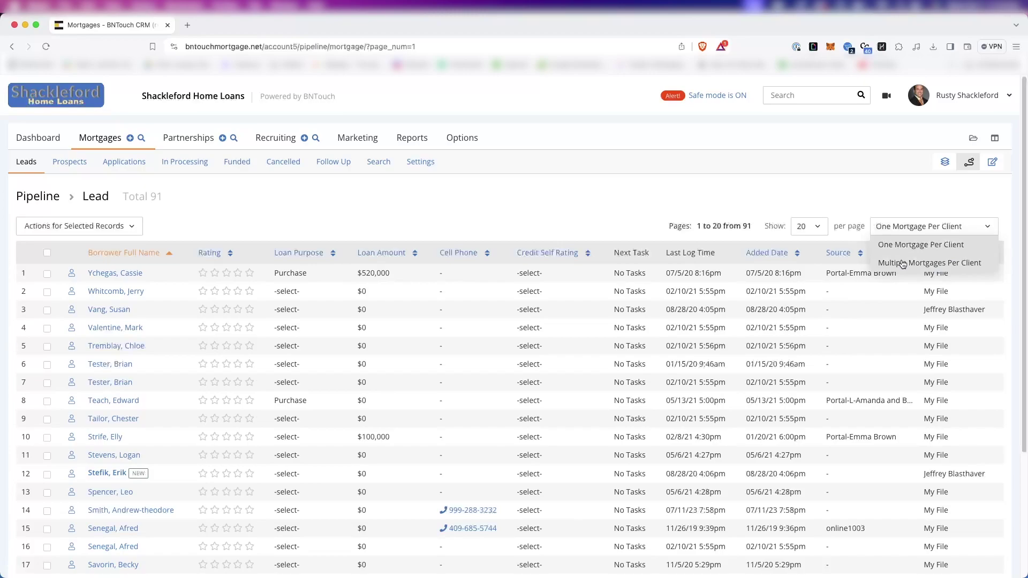
{"action": "left_click", "coordinate": [664, 212]}
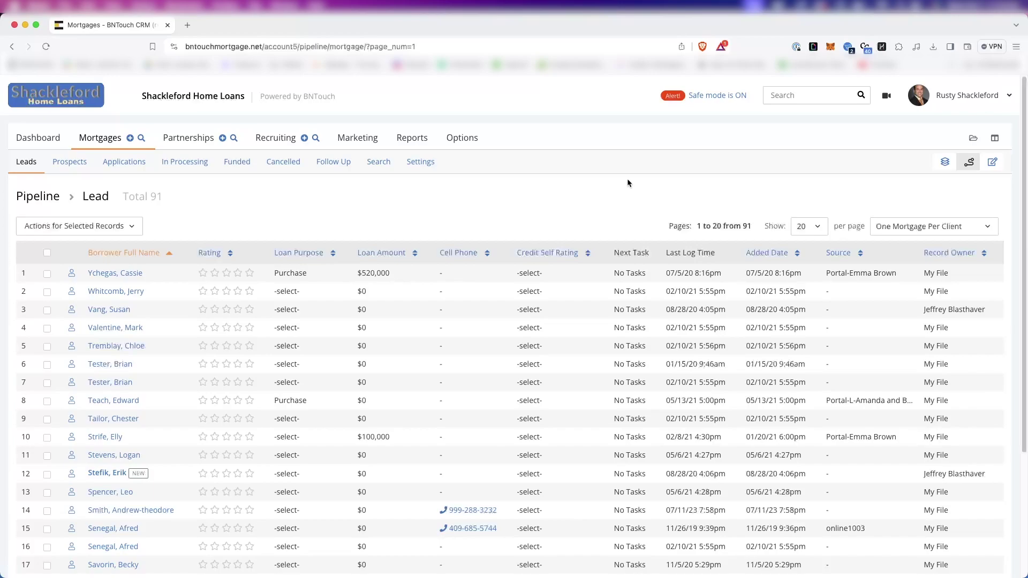
Sort leads by Borrower Full Name, reverse to Z–A, and open the second lead's mortgage record.
{"action": "left_click", "coordinate": [136, 258]}
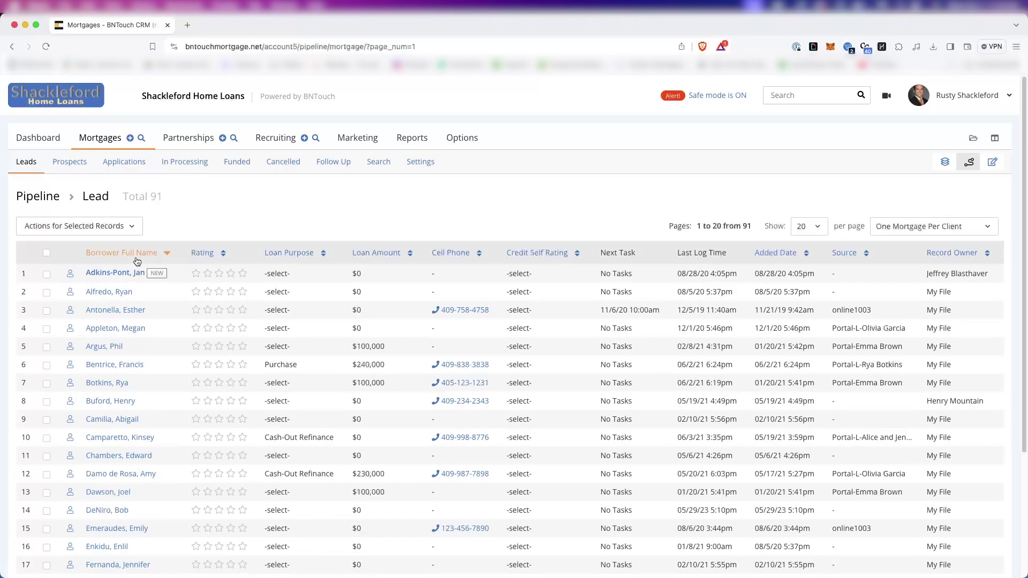
{"action": "left_click", "coordinate": [137, 258]}
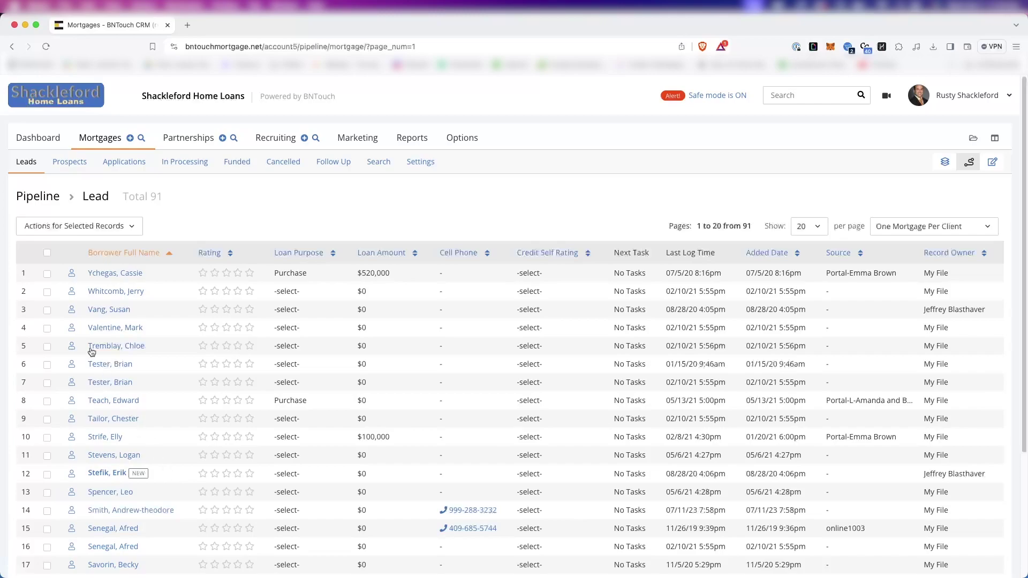
{"action": "left_click", "coordinate": [126, 295]}
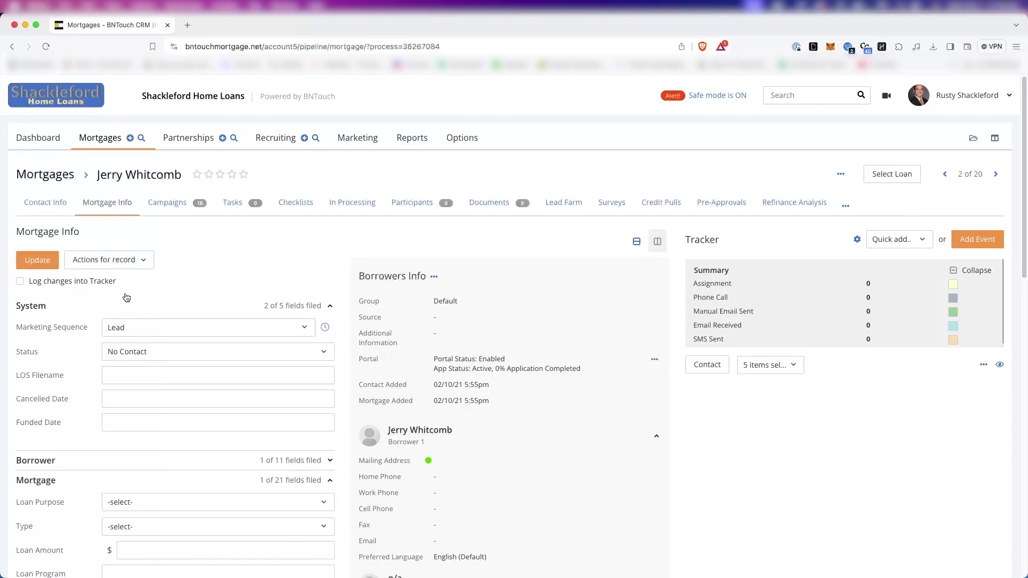
Tick three leads in the lead list, then switch to Applications and tick the third application.
{"action": "left_click", "coordinate": [24, 62]}
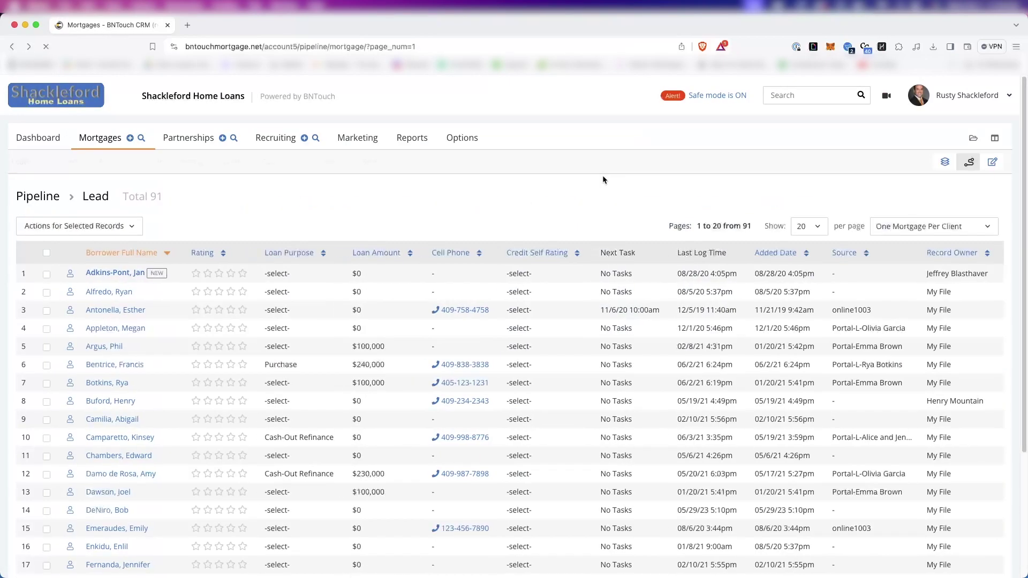
{"action": "left_click", "coordinate": [47, 292]}
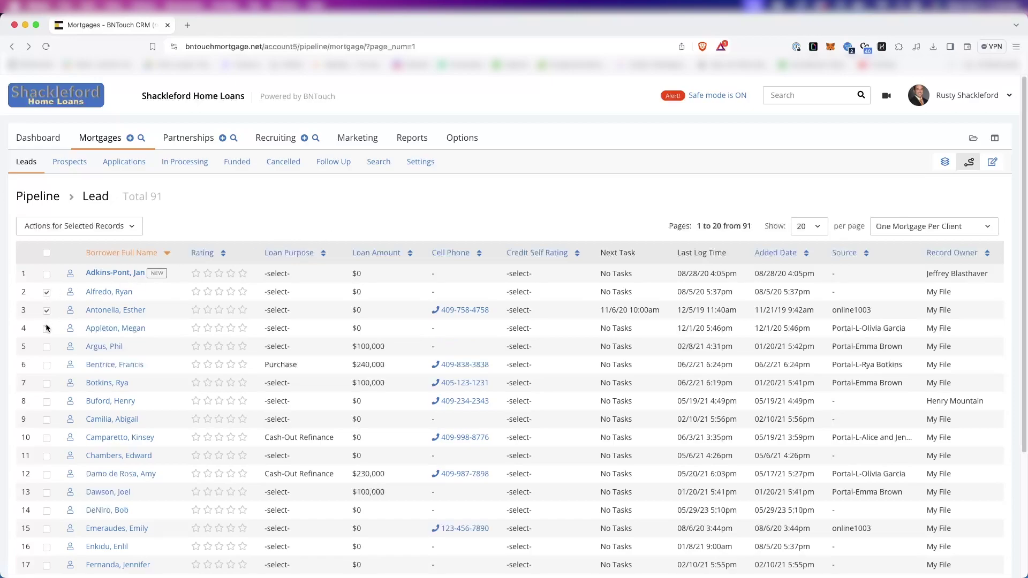
{"action": "left_click", "coordinate": [46, 329]}
{"action": "left_click", "coordinate": [47, 347]}
{"action": "left_click", "coordinate": [112, 161]}
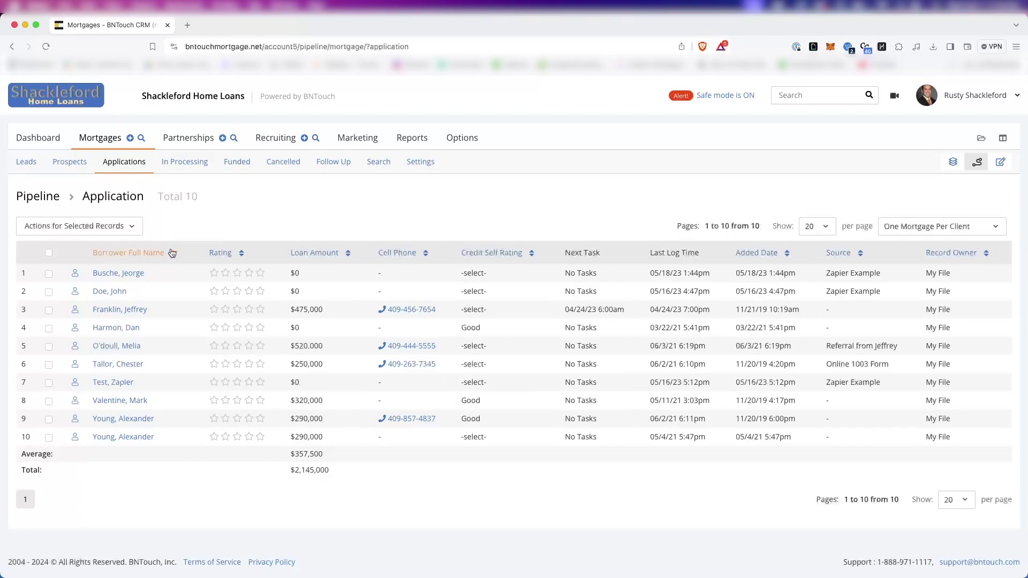
{"action": "left_click", "coordinate": [49, 310]}
Generate a Tracker Report for the ticked applications, then close its tab to return to the pipeline.
{"action": "left_click", "coordinate": [54, 230]}
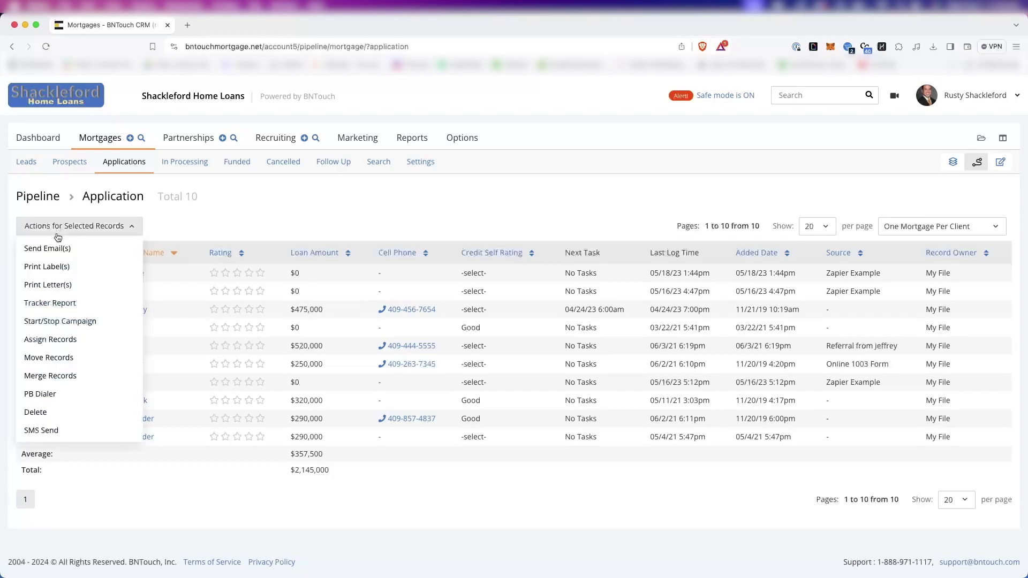
{"action": "left_click", "coordinate": [56, 304]}
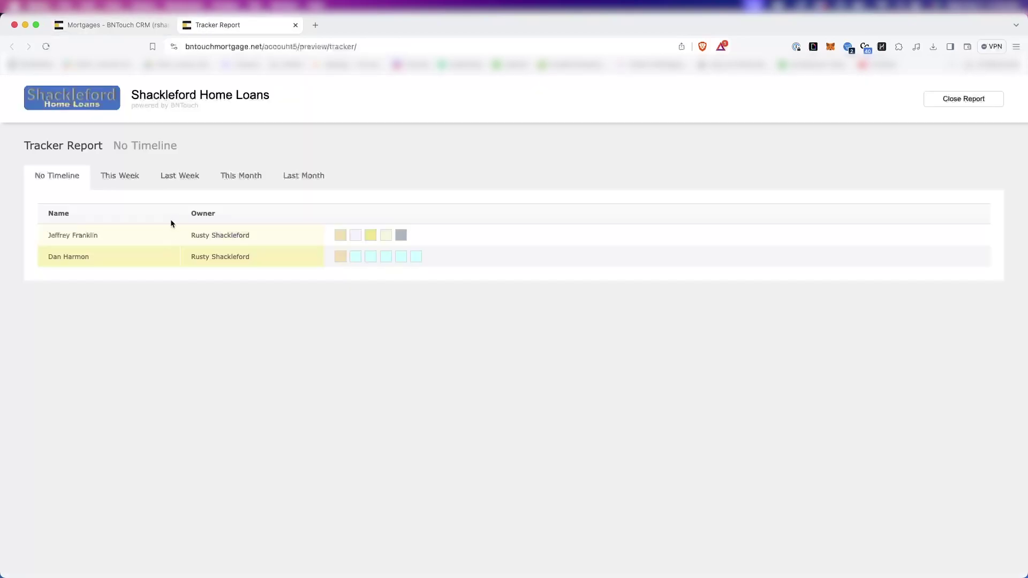
{"action": "mouse_move", "coordinate": [382, 255]}
{"action": "left_click", "coordinate": [134, 27]}
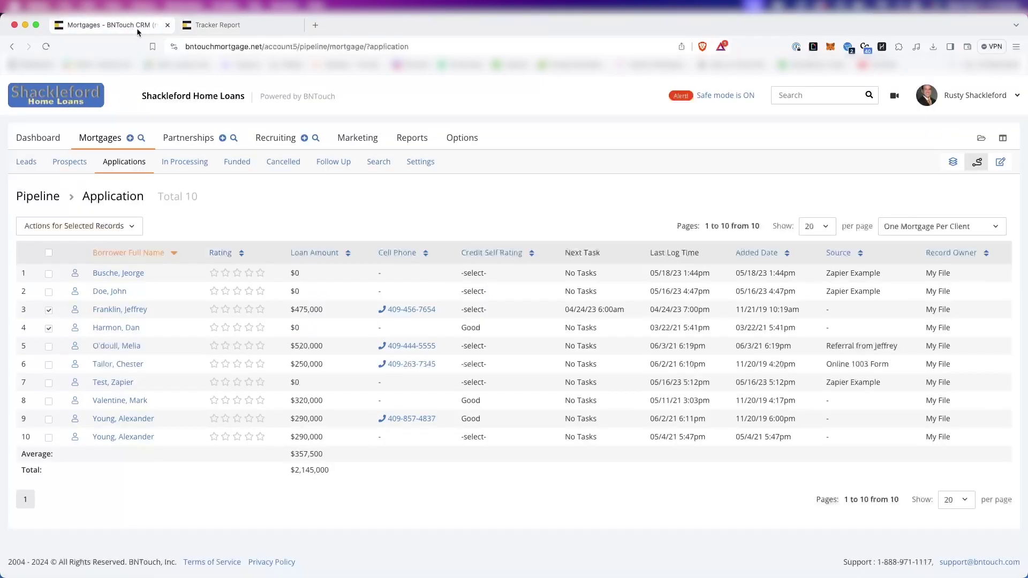
{"action": "left_click", "coordinate": [295, 25]}
Preview Send Email(s) for the two selected records, then open Print Label(s) for them.
{"action": "left_click", "coordinate": [99, 222]}
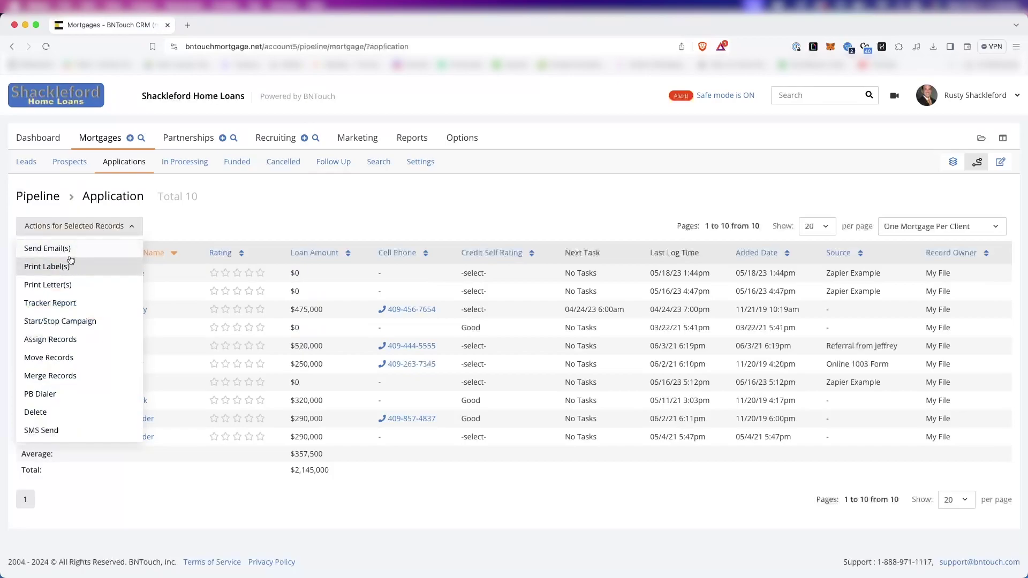
{"action": "left_click", "coordinate": [69, 249]}
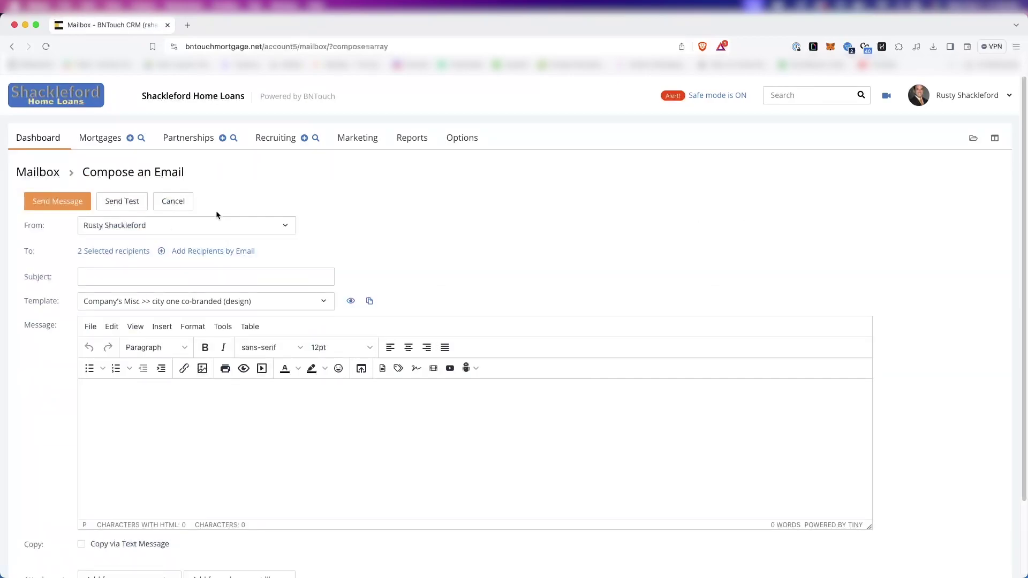
{"action": "left_click", "coordinate": [91, 138]}
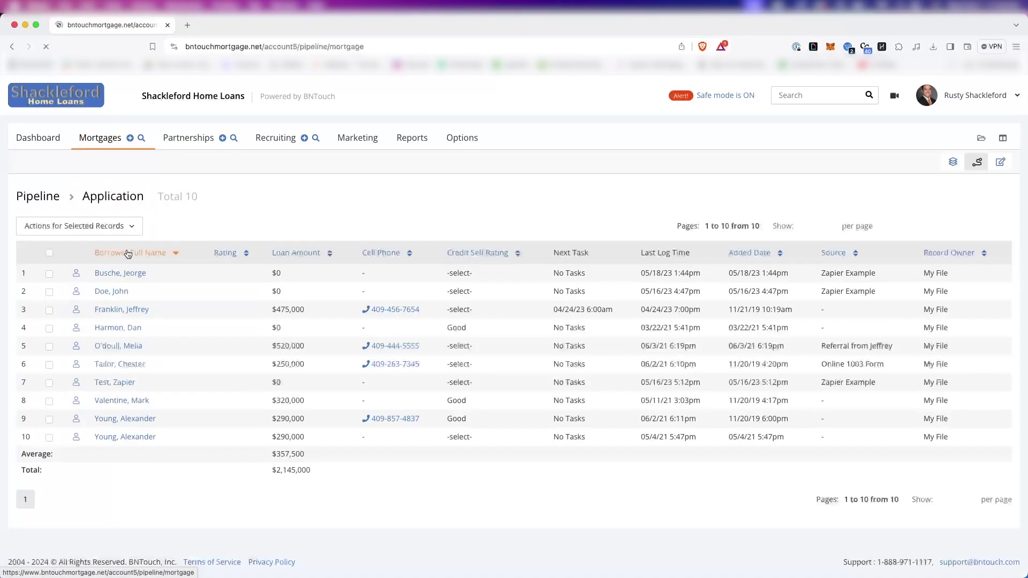
{"action": "left_click", "coordinate": [81, 229]}
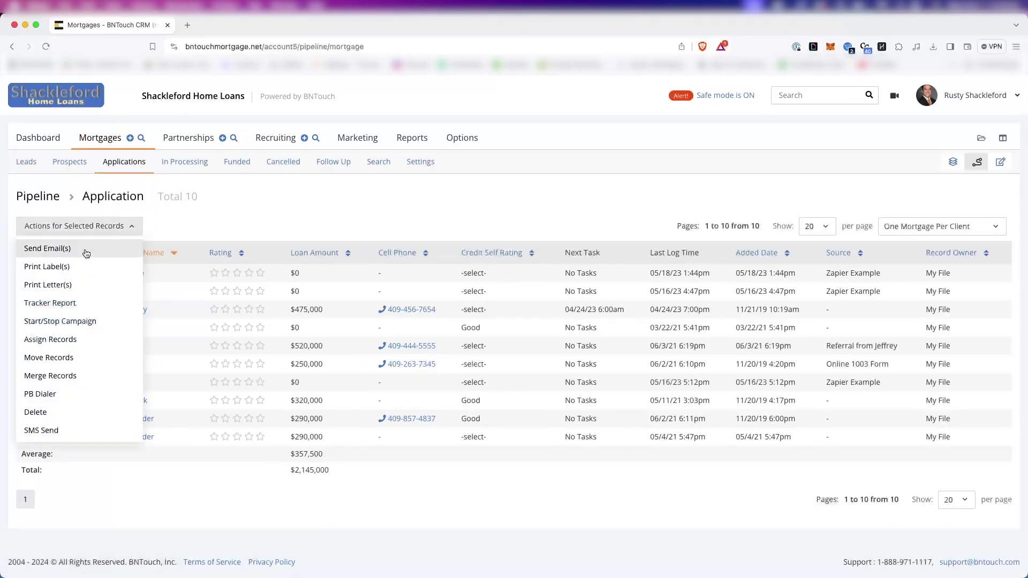
{"action": "left_click", "coordinate": [80, 266]}
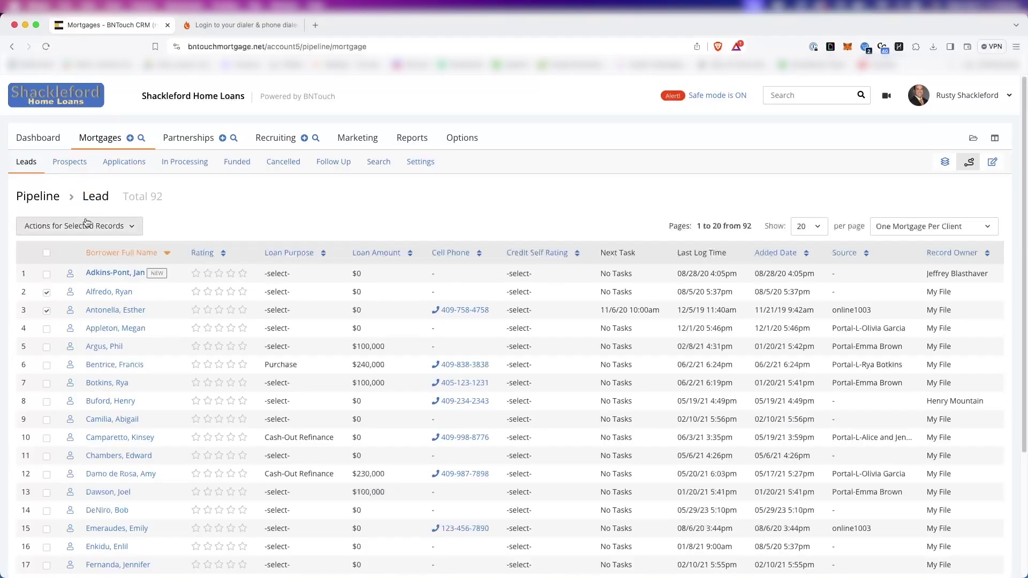
Open Print Letter(s), scroll through the Docs Library templates, and return to Mortgages.
{"action": "left_click", "coordinate": [83, 227]}
{"action": "left_click", "coordinate": [63, 296]}
{"action": "left_click", "coordinate": [104, 275]}
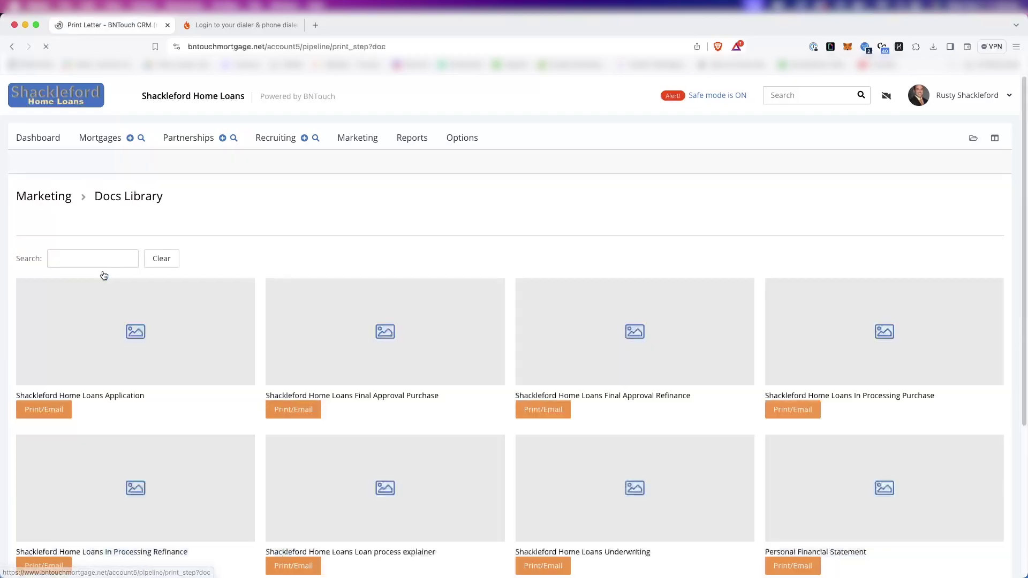
{"action": "scroll", "coordinate": [280, 275], "scroll_direction": "down", "scroll_amount": 5}
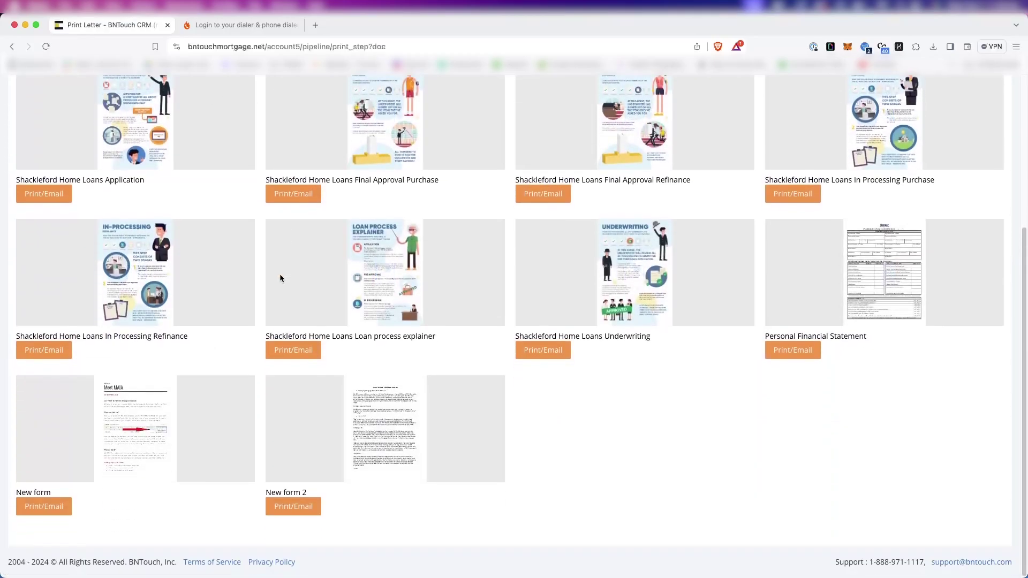
{"action": "scroll", "coordinate": [280, 274], "scroll_direction": "up", "scroll_amount": 5}
{"action": "left_click", "coordinate": [103, 136]}
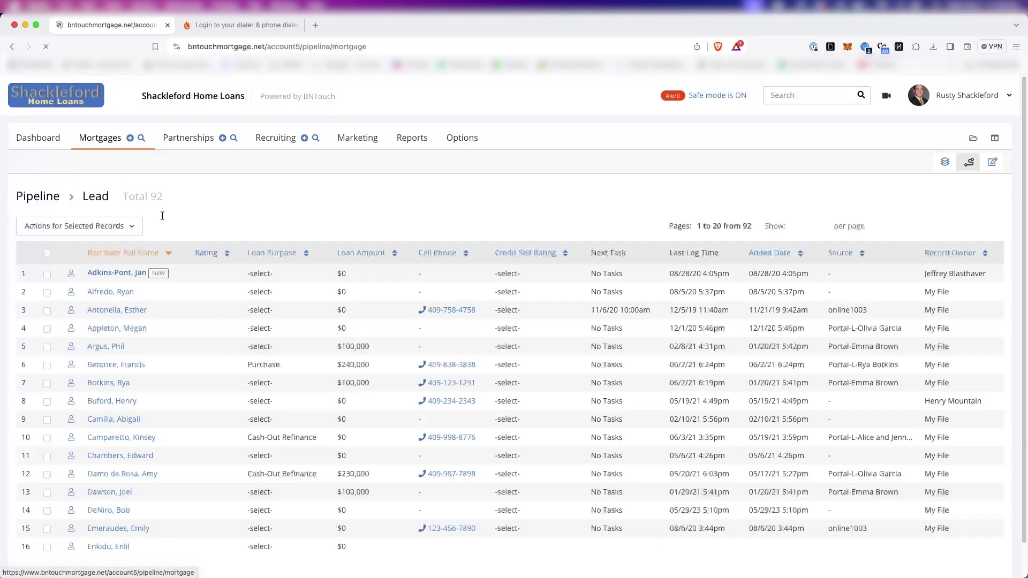
Show the Applications pipeline and open Start/Stop Campaign for the selected records.
{"action": "left_click", "coordinate": [123, 161]}
{"action": "left_click", "coordinate": [115, 227]}
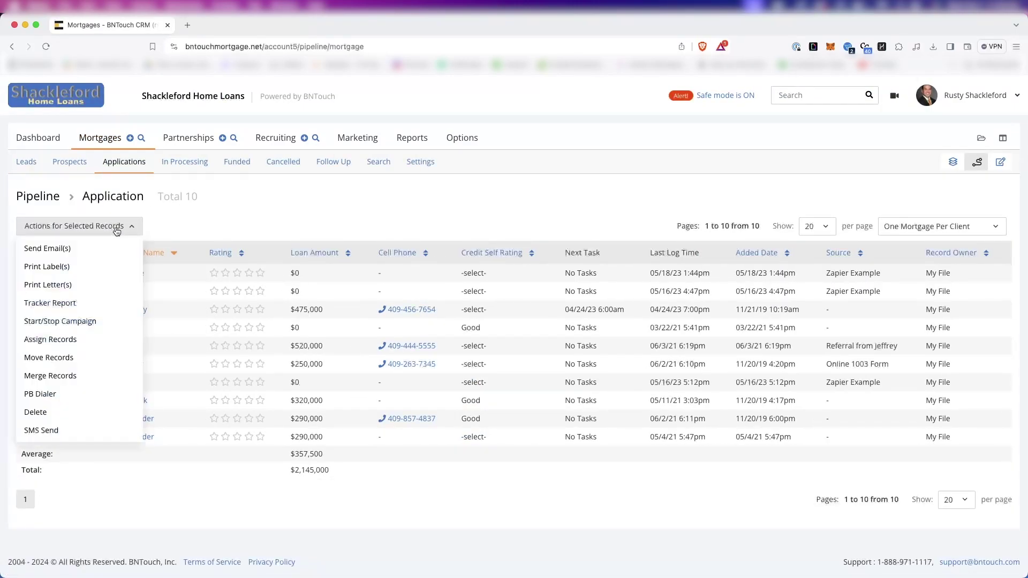
{"action": "left_click", "coordinate": [55, 325]}
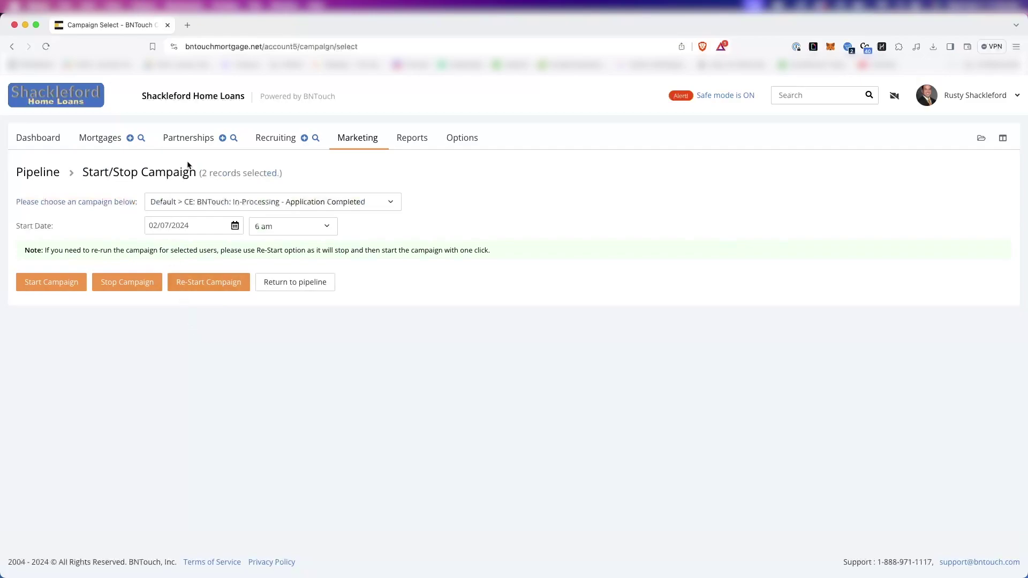
Check the available campaigns and set the start date to 02/13/2024, then return to Mortgages.
{"action": "left_click", "coordinate": [198, 204]}
{"action": "left_click", "coordinate": [196, 226]}
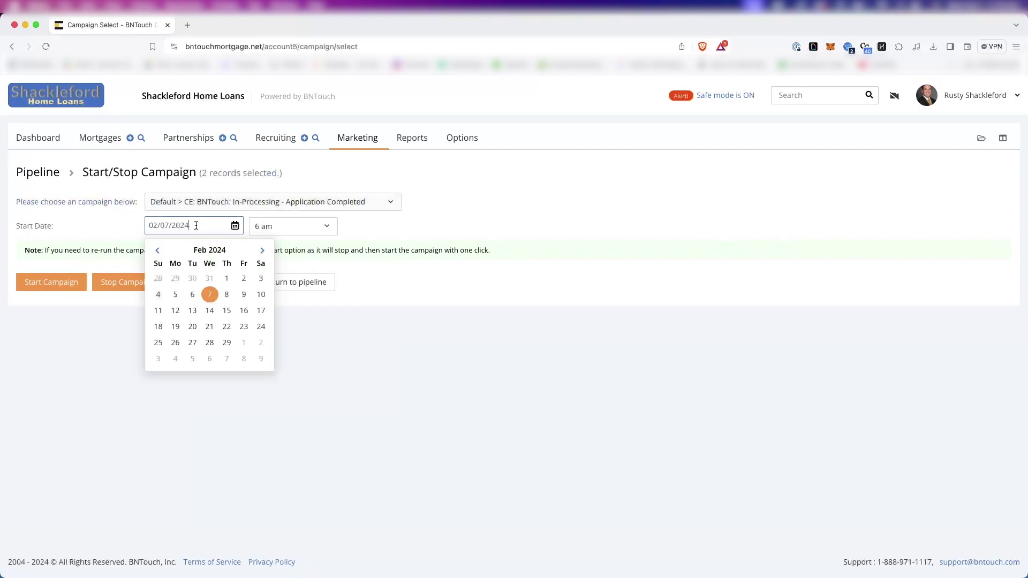
{"action": "left_click", "coordinate": [196, 310]}
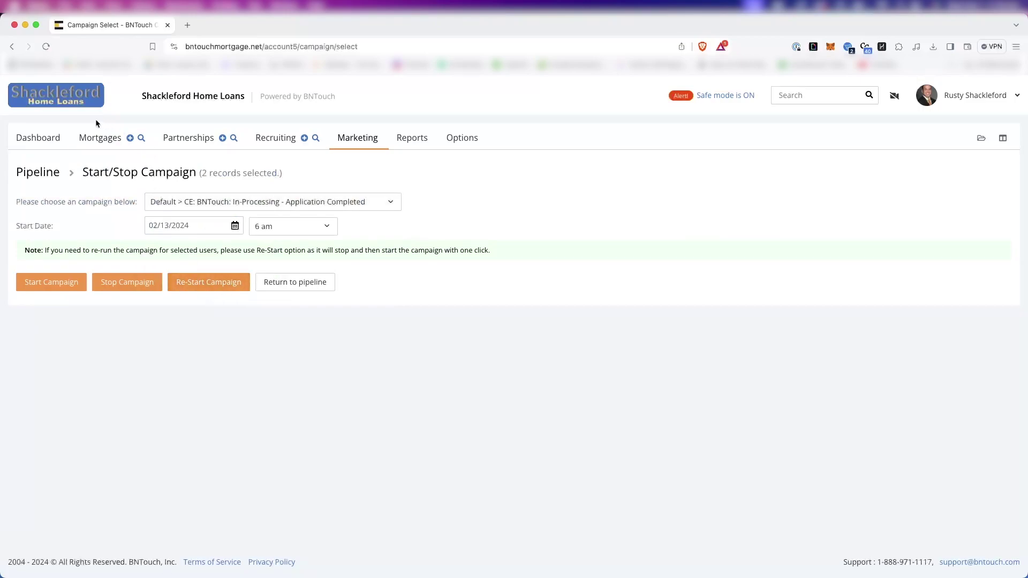
{"action": "left_click", "coordinate": [100, 138]}
{"action": "left_click", "coordinate": [80, 226]}
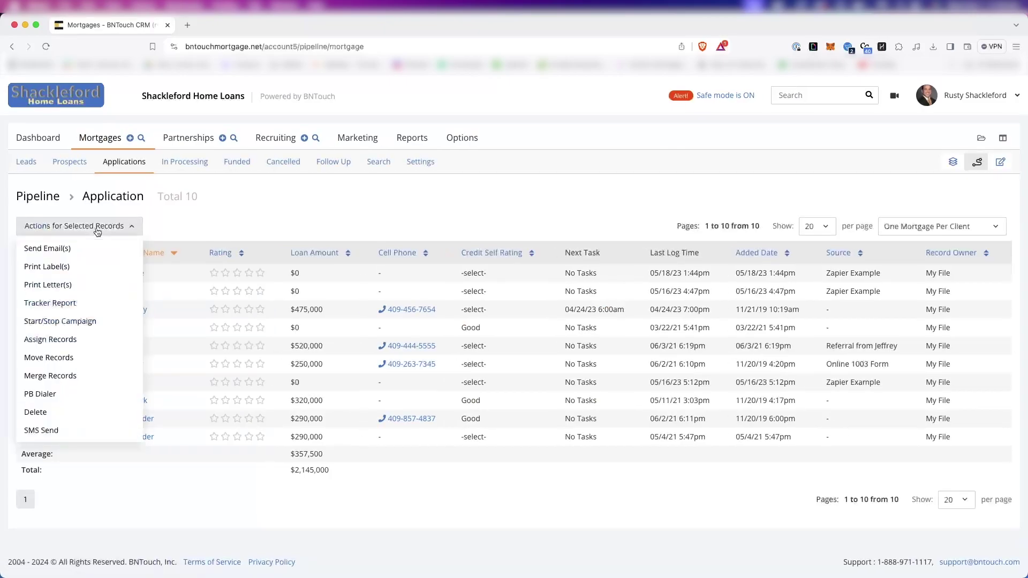
{"action": "left_click", "coordinate": [60, 342]}
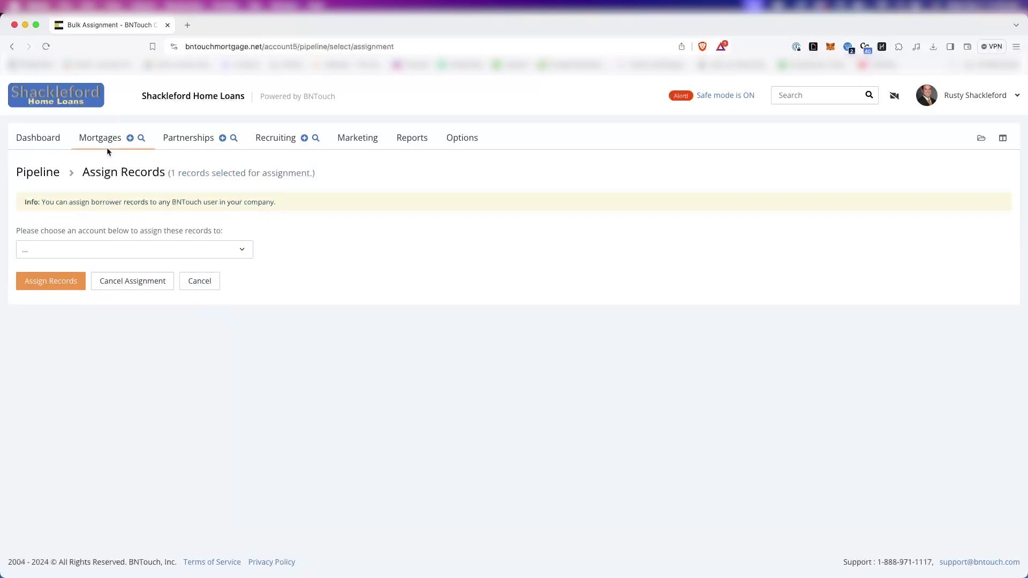
{"action": "left_click", "coordinate": [116, 135]}
{"action": "left_click", "coordinate": [79, 225]}
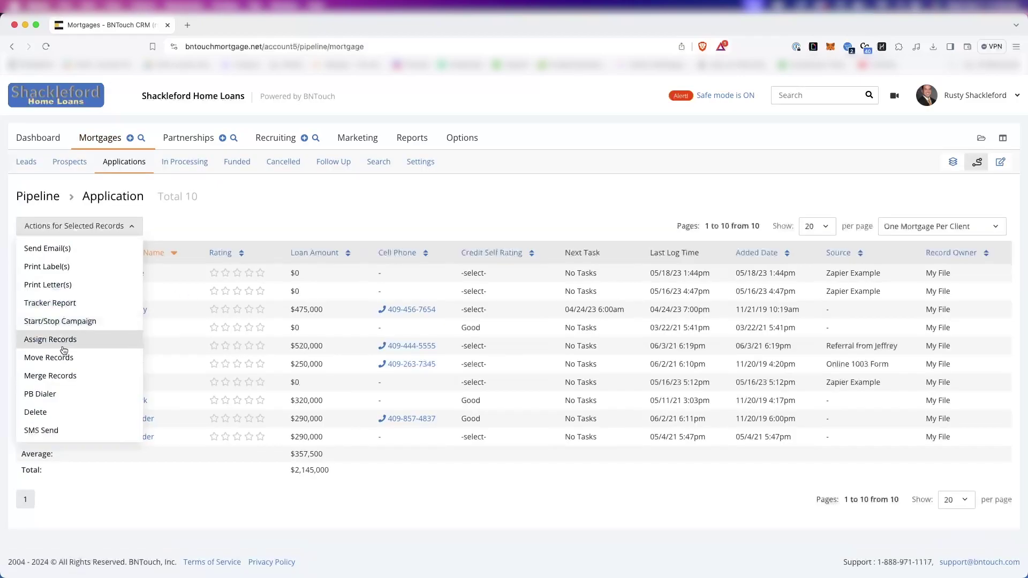
{"action": "left_click", "coordinate": [53, 357]}
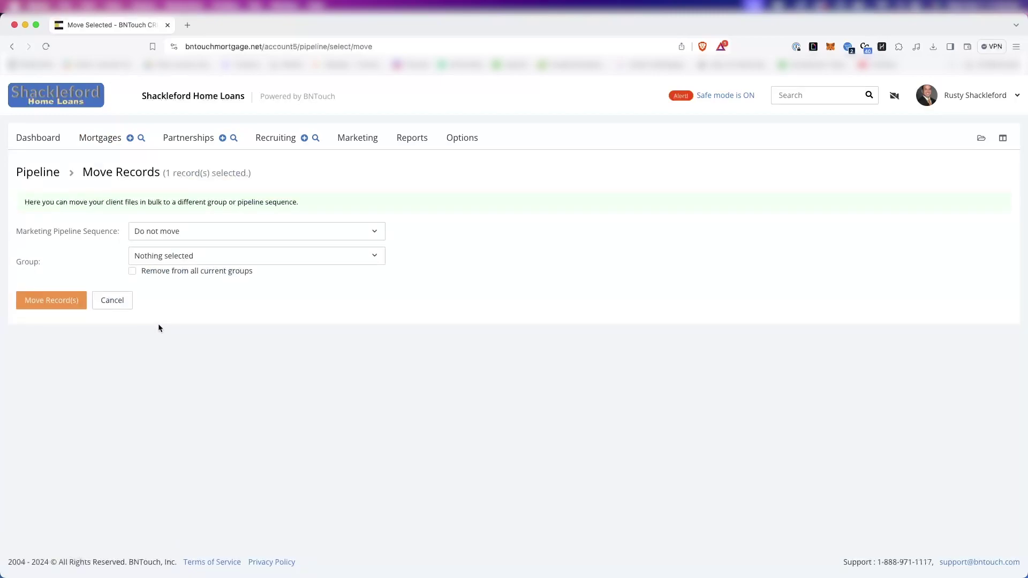
{"action": "left_click", "coordinate": [161, 231]}
{"action": "left_click", "coordinate": [161, 235]}
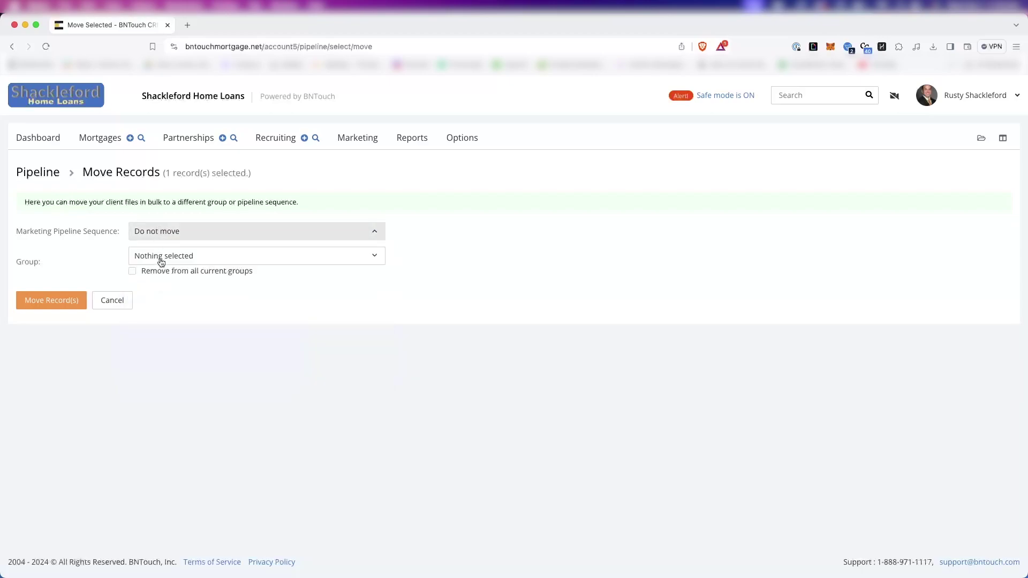
{"action": "left_click", "coordinate": [161, 257]}
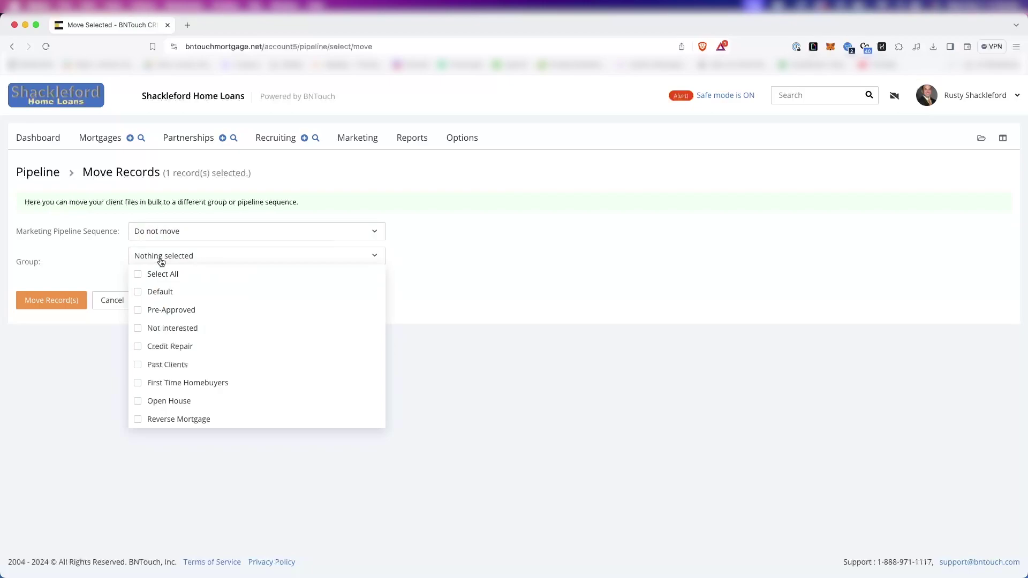
{"action": "left_click", "coordinate": [161, 262]}
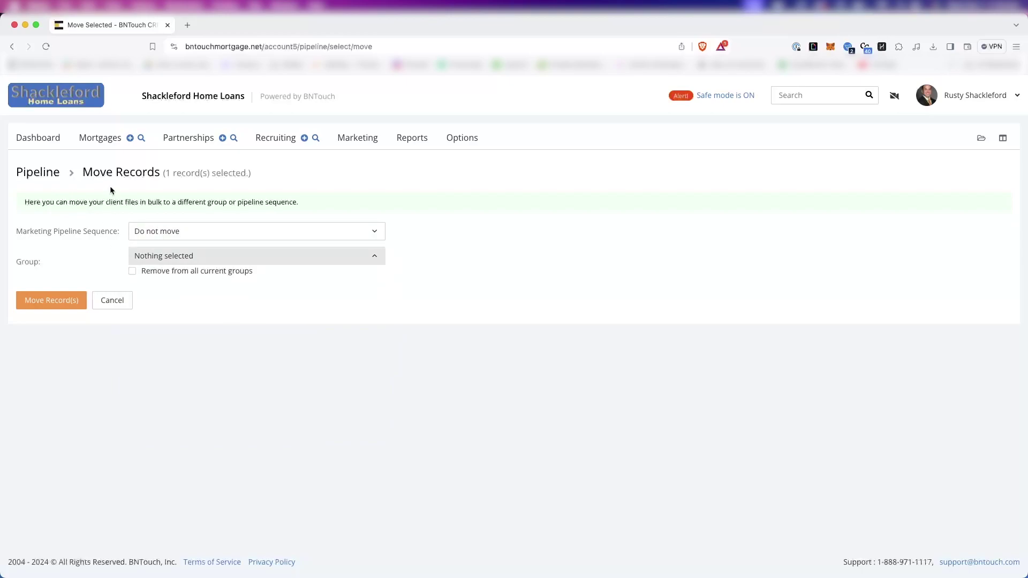
{"action": "left_click", "coordinate": [107, 138]}
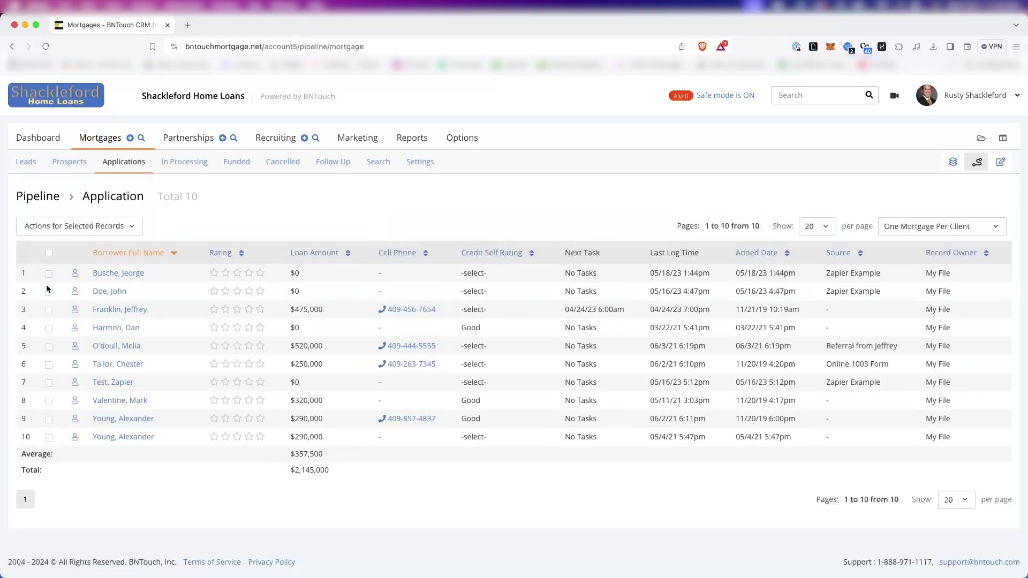
Tick the third application and open Merge Records for the two selected records.
{"action": "left_click", "coordinate": [48, 311]}
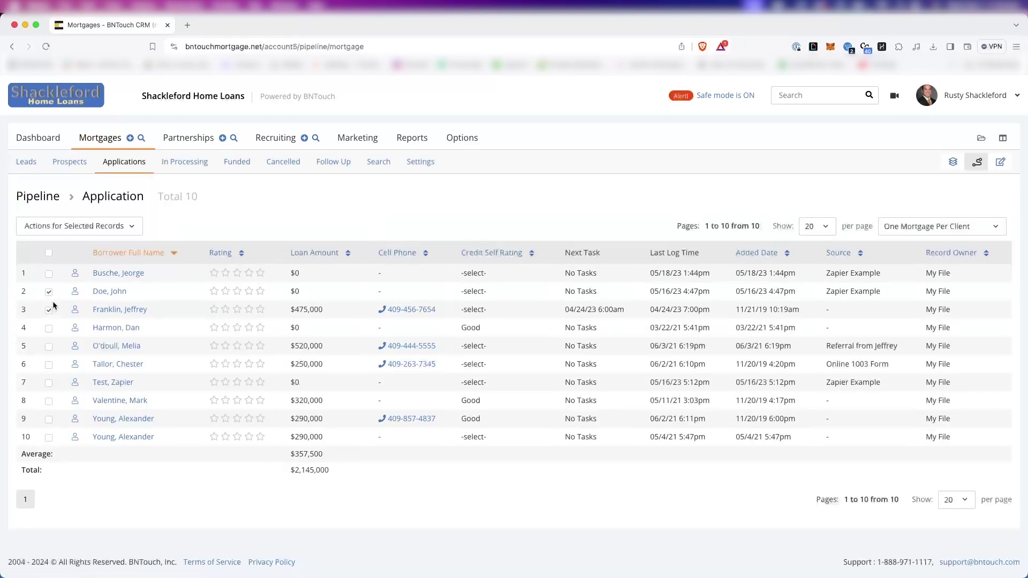
{"action": "left_click", "coordinate": [80, 229]}
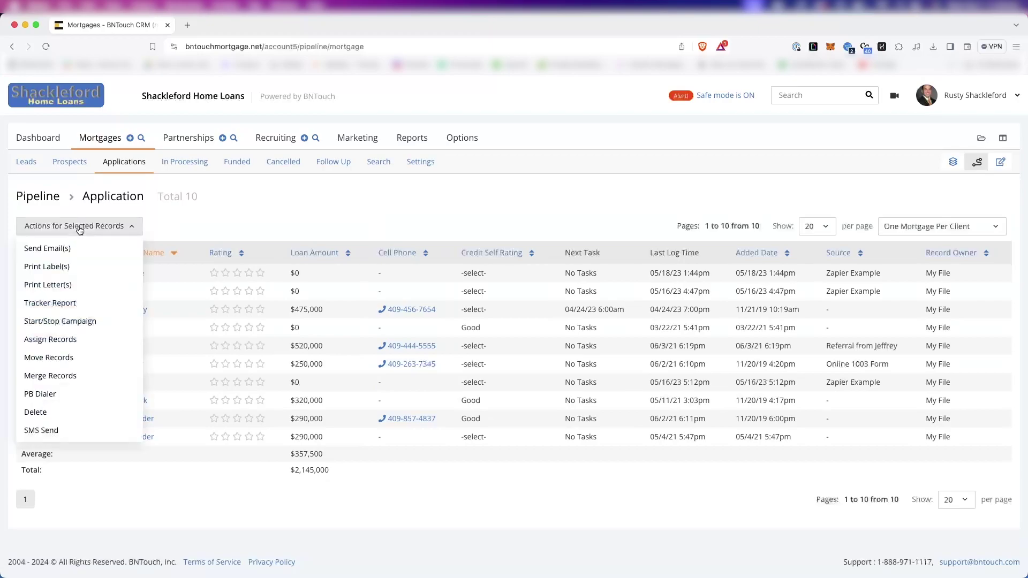
{"action": "left_click", "coordinate": [58, 376]}
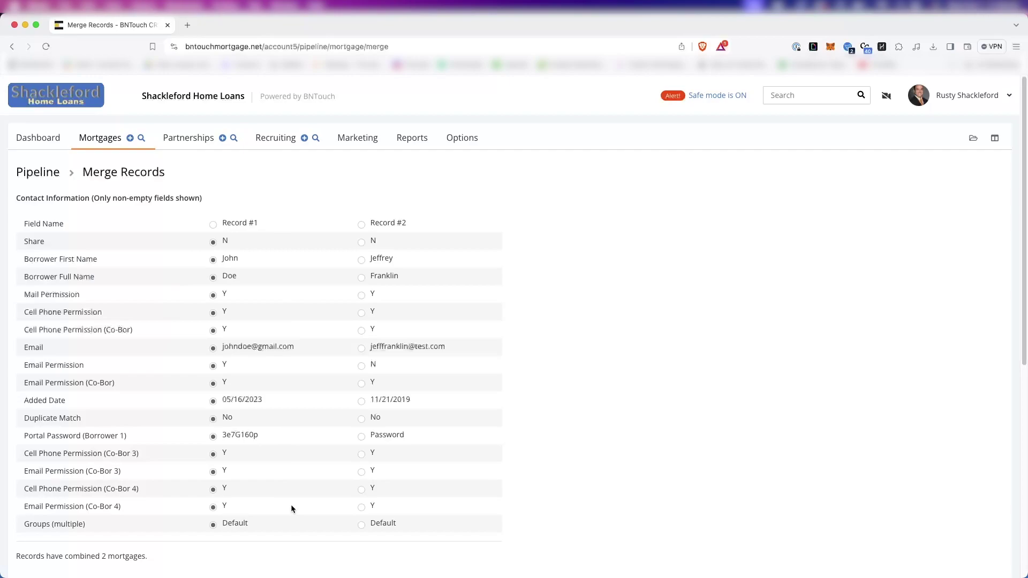
Take all field values from Record #1 and choose 'Ignore mortgage record #1'.
{"action": "left_click", "coordinate": [361, 294]}
{"action": "left_click", "coordinate": [361, 277]}
{"action": "left_click", "coordinate": [361, 224]}
{"action": "left_click", "coordinate": [213, 225]}
{"action": "scroll", "coordinate": [297, 351], "scroll_direction": "down", "scroll_amount": 7}
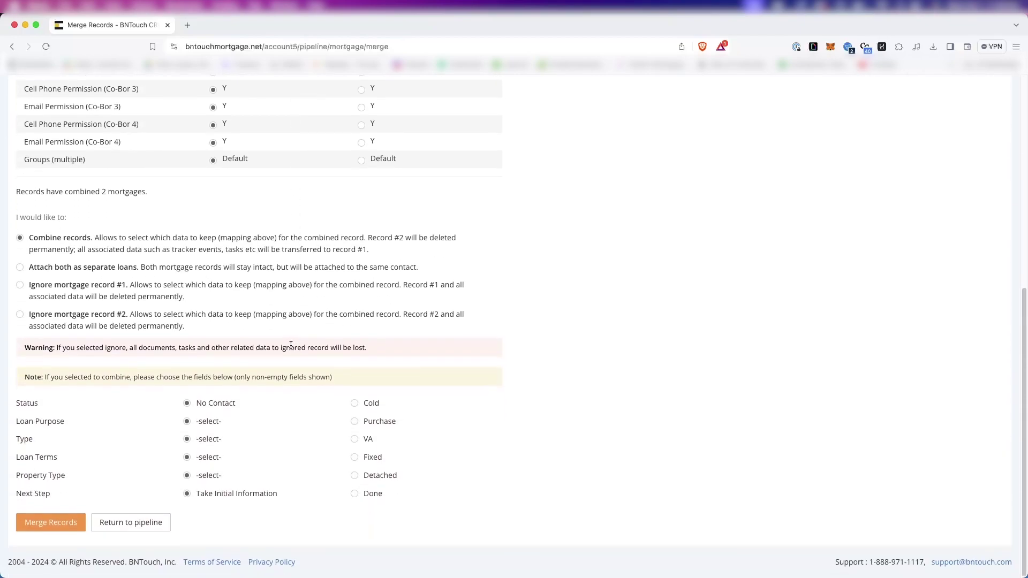
{"action": "left_click", "coordinate": [20, 267]}
Leave the merge, draft an SMS reading 'great' to the selected records, then cancel it.
{"action": "left_click", "coordinate": [130, 522]}
{"action": "left_click", "coordinate": [59, 228]}
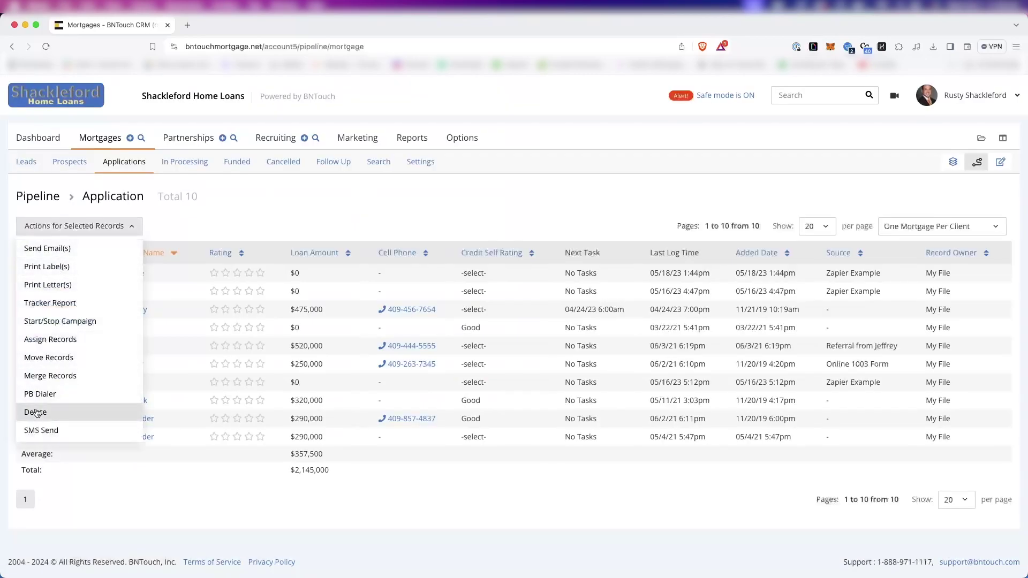
{"action": "left_click", "coordinate": [51, 431]}
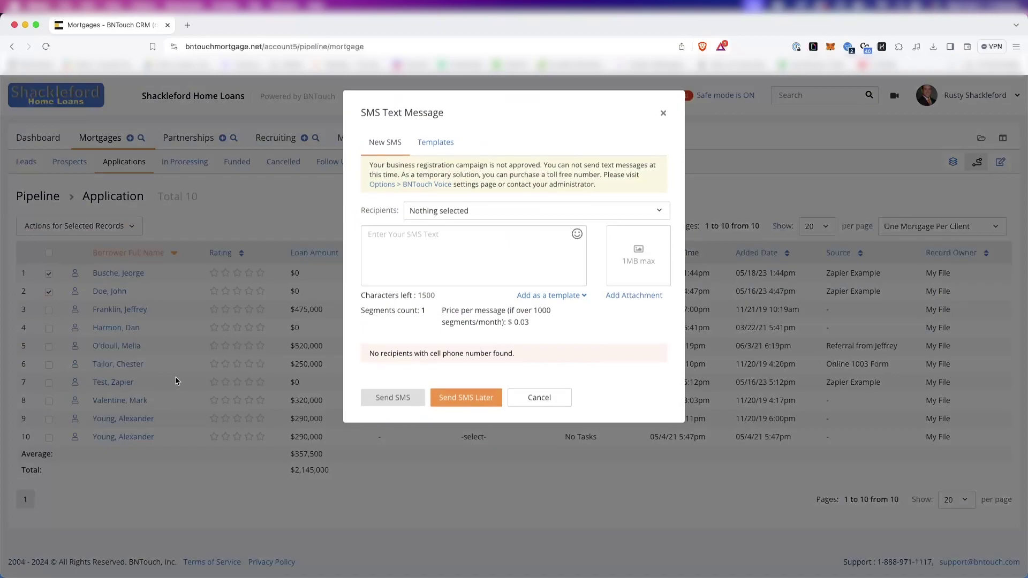
{"action": "left_click", "coordinate": [470, 227]}
{"action": "type", "text": "g"}
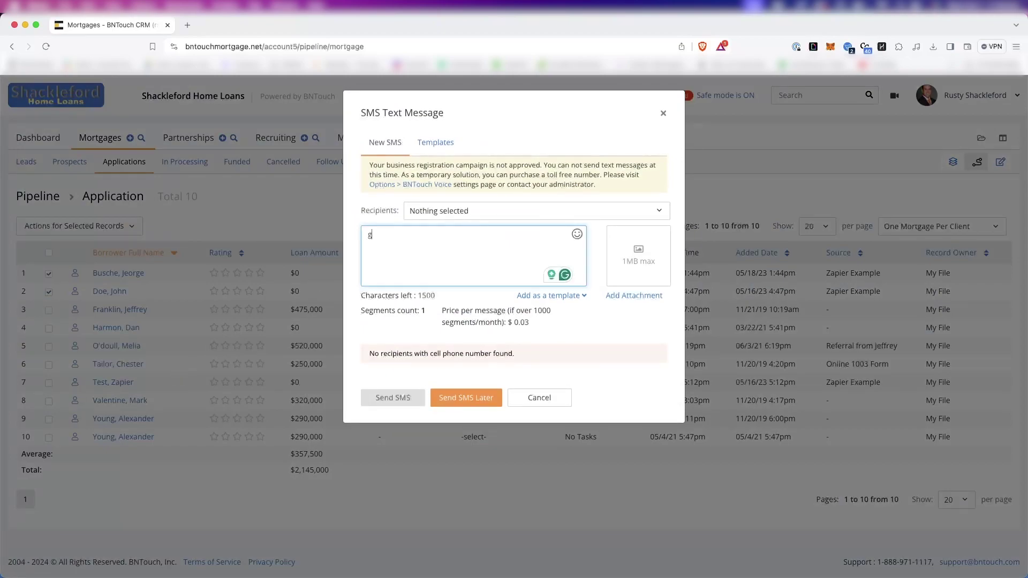
{"action": "type", "text": "reat"}
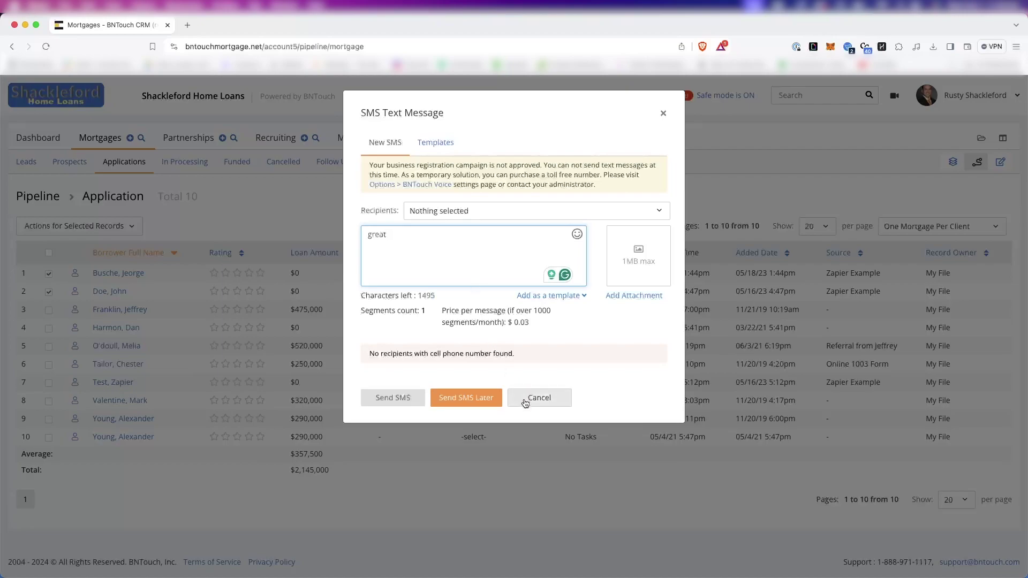
{"action": "left_click", "coordinate": [391, 401]}
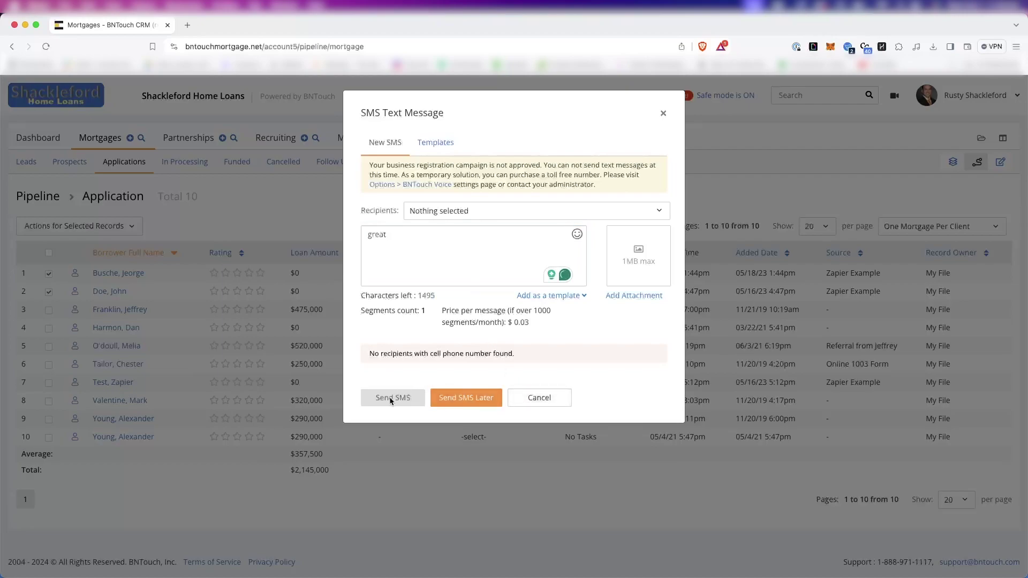
{"action": "left_click", "coordinate": [444, 211]}
{"action": "left_click", "coordinate": [444, 212]}
{"action": "left_click", "coordinate": [534, 401]}
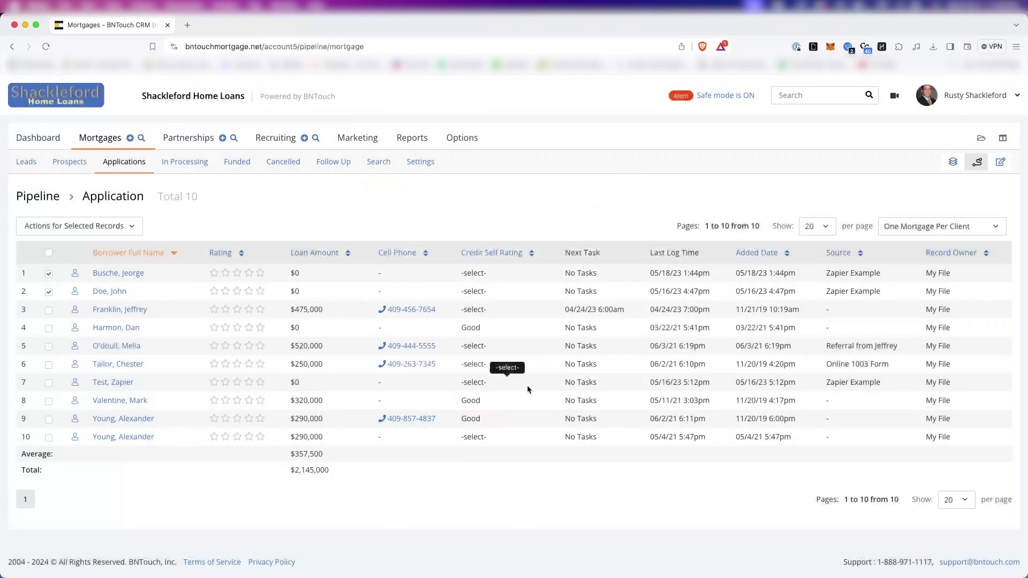
Launch the PhoneBurner dialer for the selected records and switch back to the CRM tab.
{"action": "left_click", "coordinate": [51, 226]}
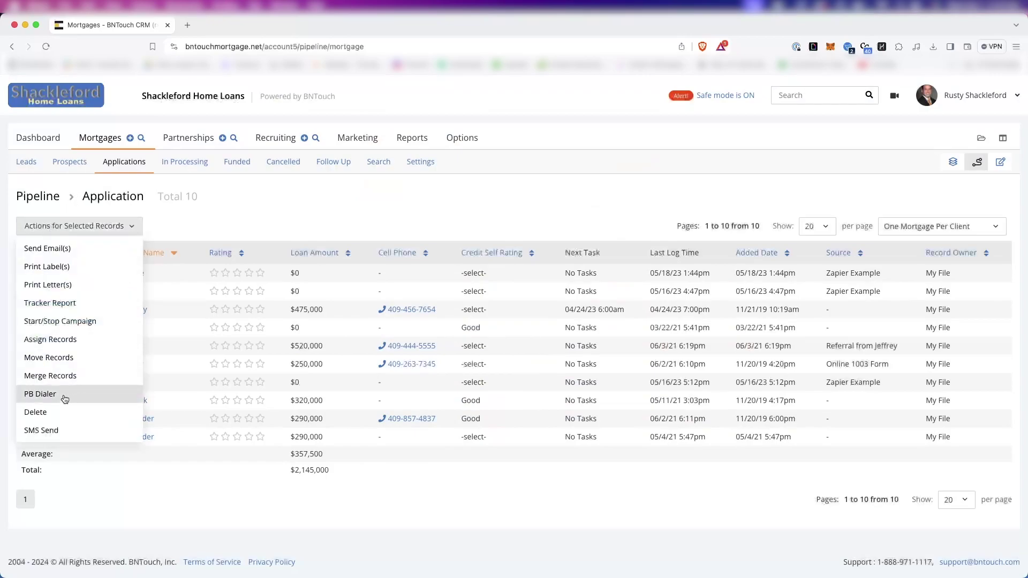
{"action": "left_click", "coordinate": [69, 396]}
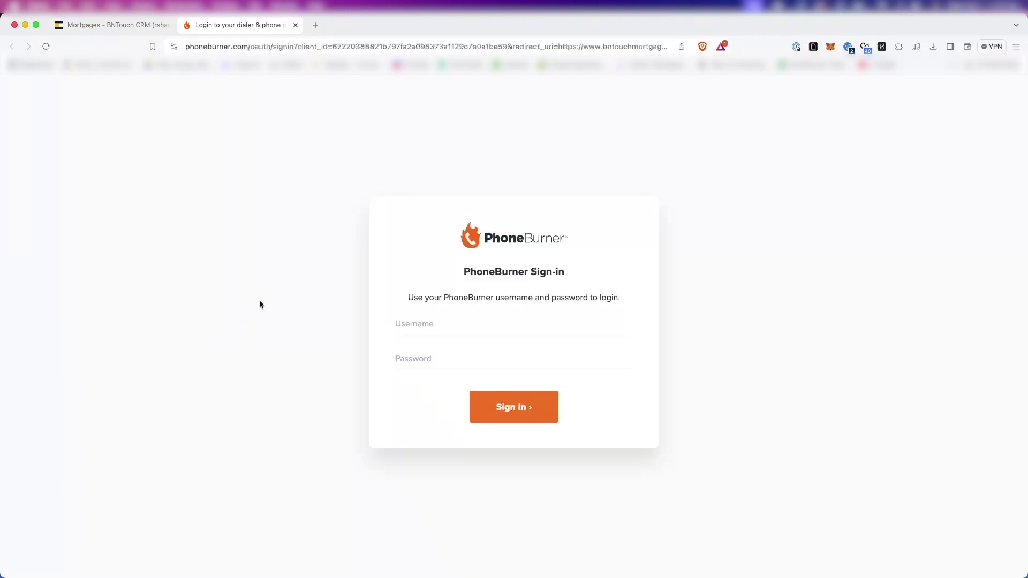
{"action": "key", "text": "ctrl+shift+Tab"}
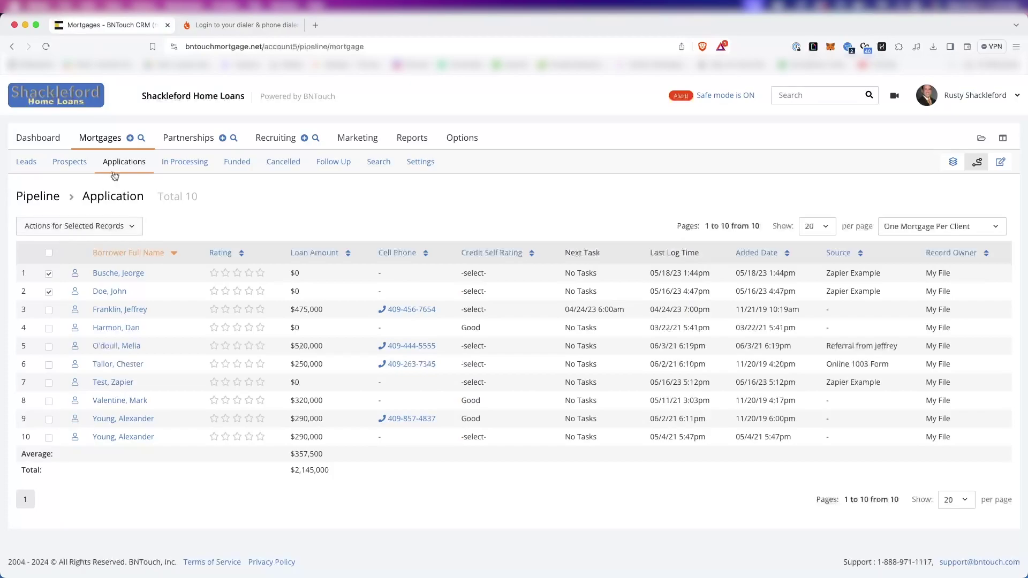
Start a new mortgage client and enter Borrower 1's first and last name.
{"action": "left_click", "coordinate": [130, 139]}
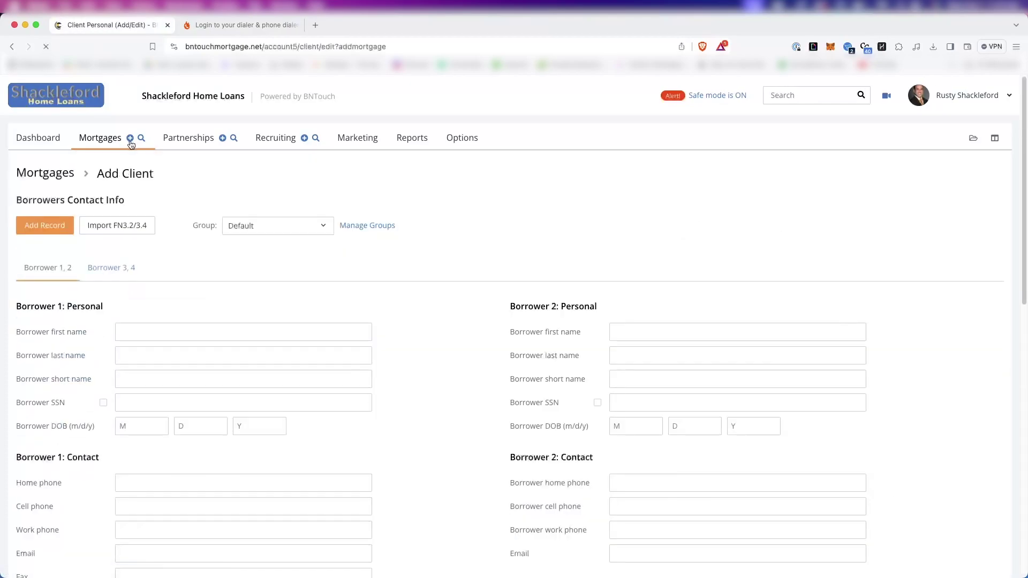
{"action": "left_click", "coordinate": [182, 337]}
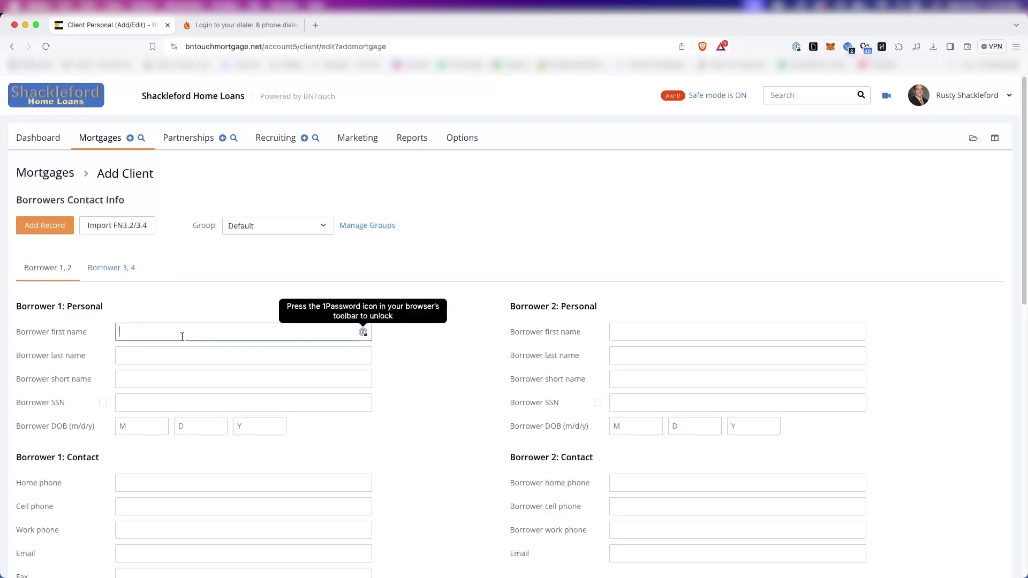
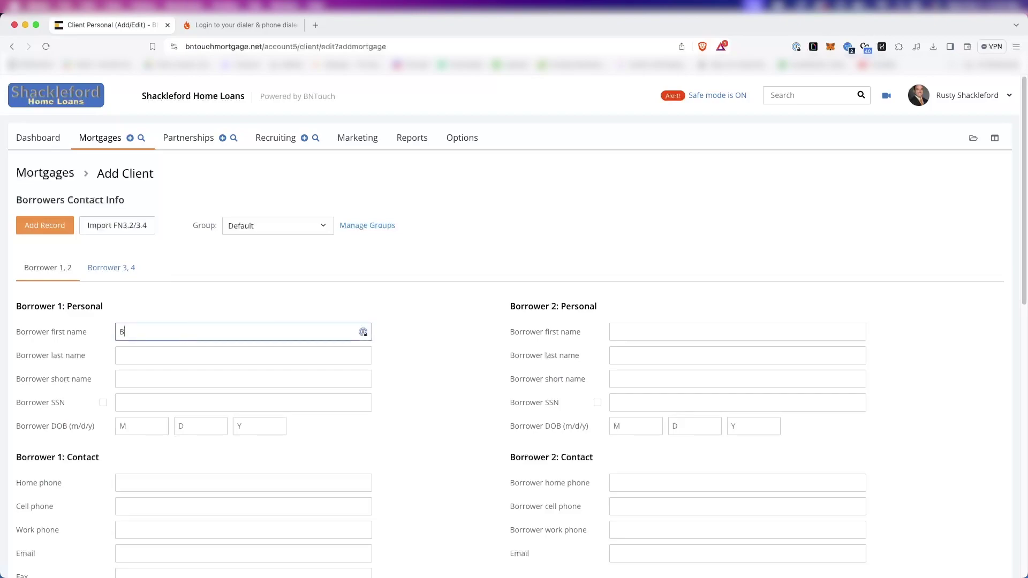
{"action": "left_click", "coordinate": [182, 356]}
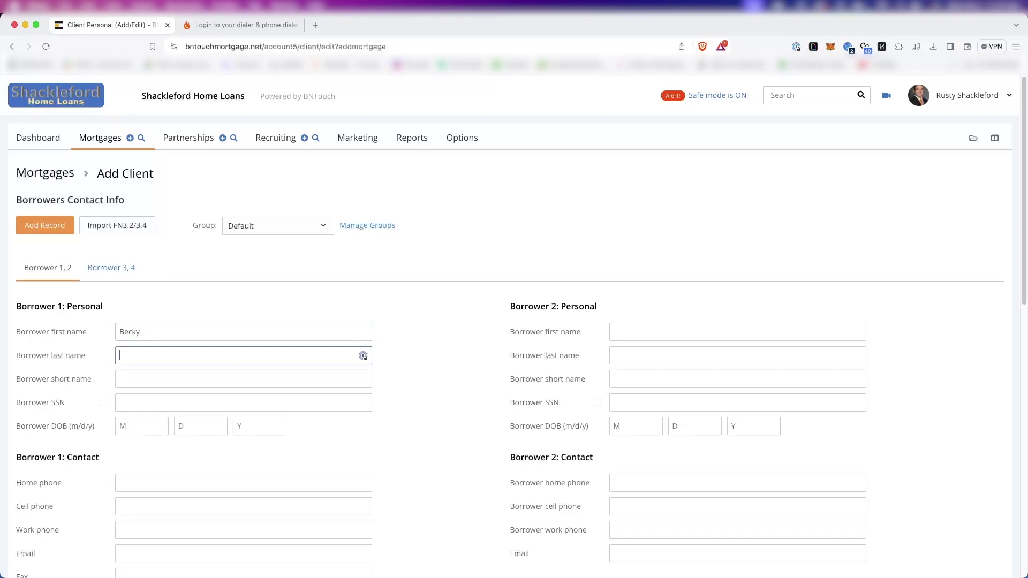
Add the client to the Pre-Approved and Not Interested groups alongside Default.
{"action": "left_click", "coordinate": [293, 227]}
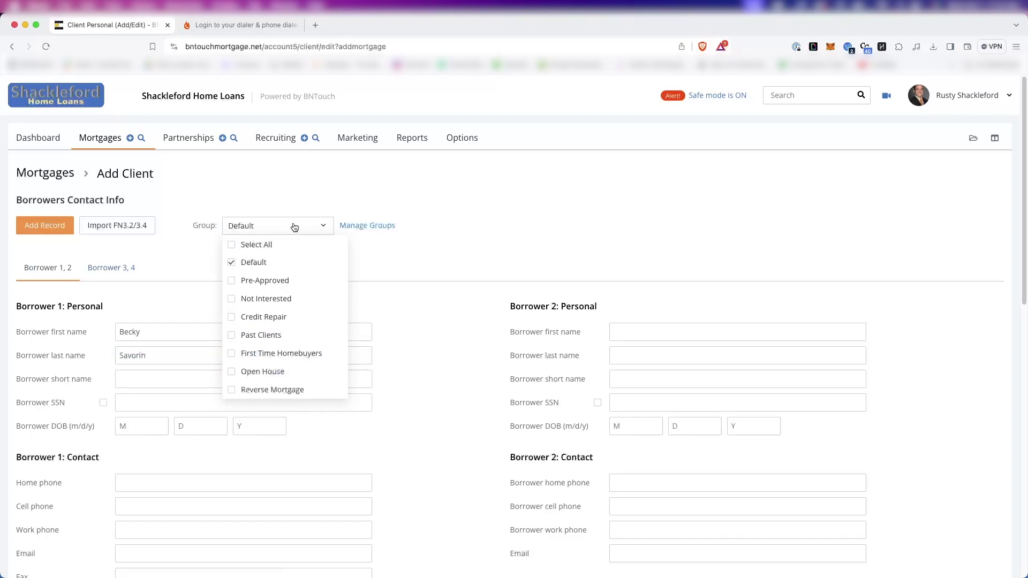
{"action": "left_click", "coordinate": [261, 280]}
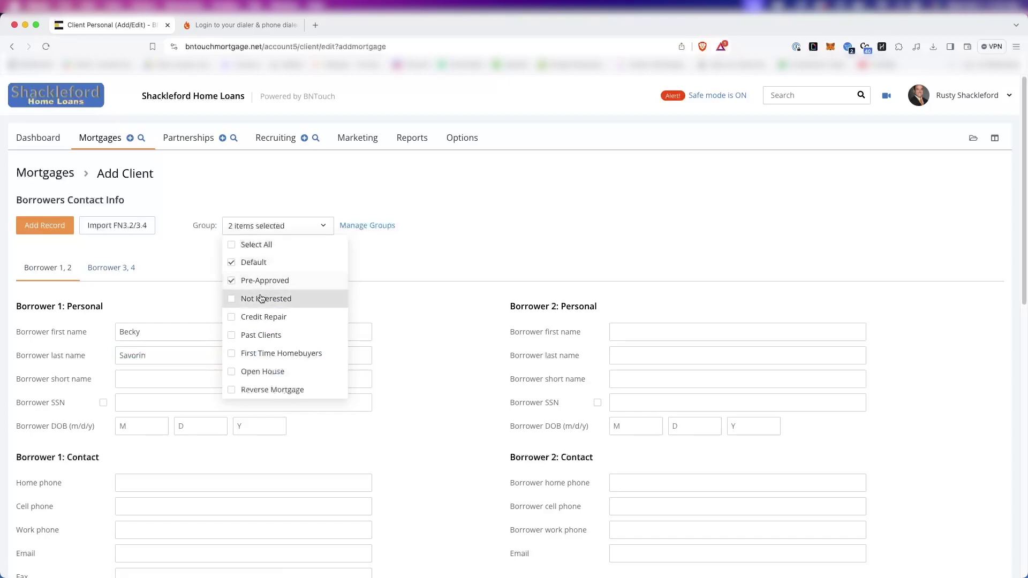
{"action": "left_click", "coordinate": [264, 297]}
{"action": "left_click", "coordinate": [393, 248]}
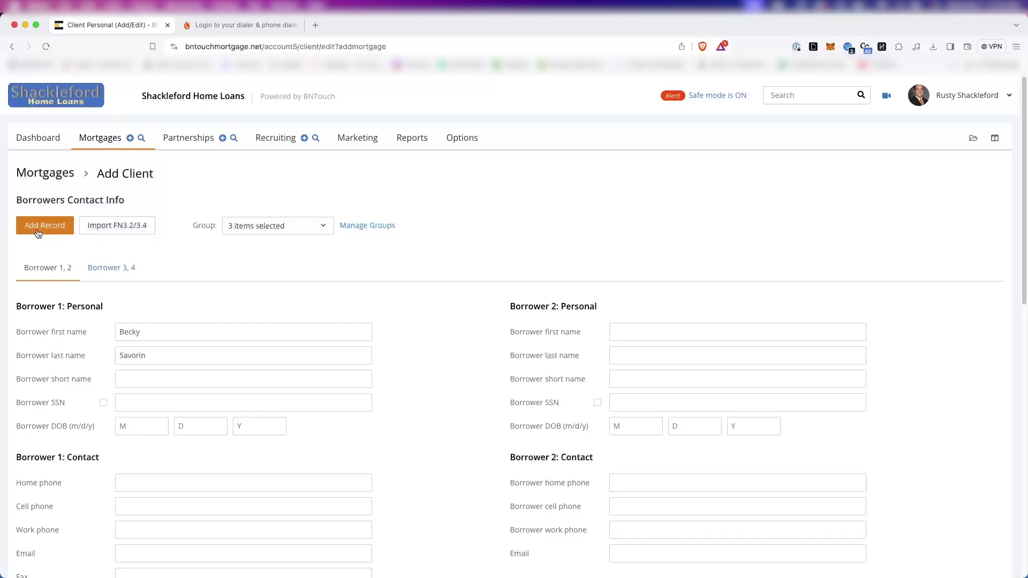
Save the new client with Add Record to open its Mortgage Info page.
{"action": "left_click", "coordinate": [38, 233]}
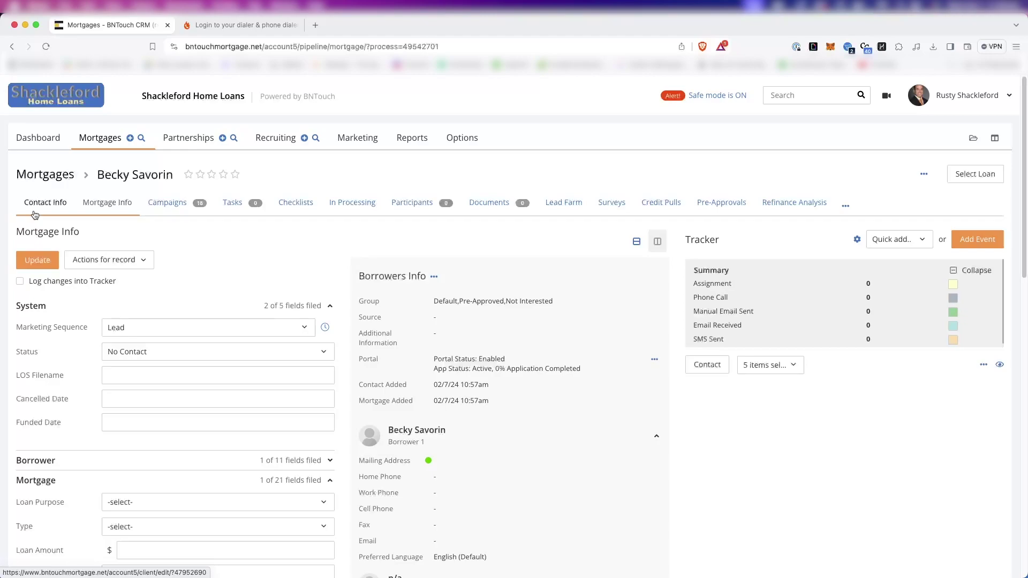
Search Pik-a-Search by a borrower first name, which finds no matching processes.
{"action": "left_click", "coordinate": [140, 140]}
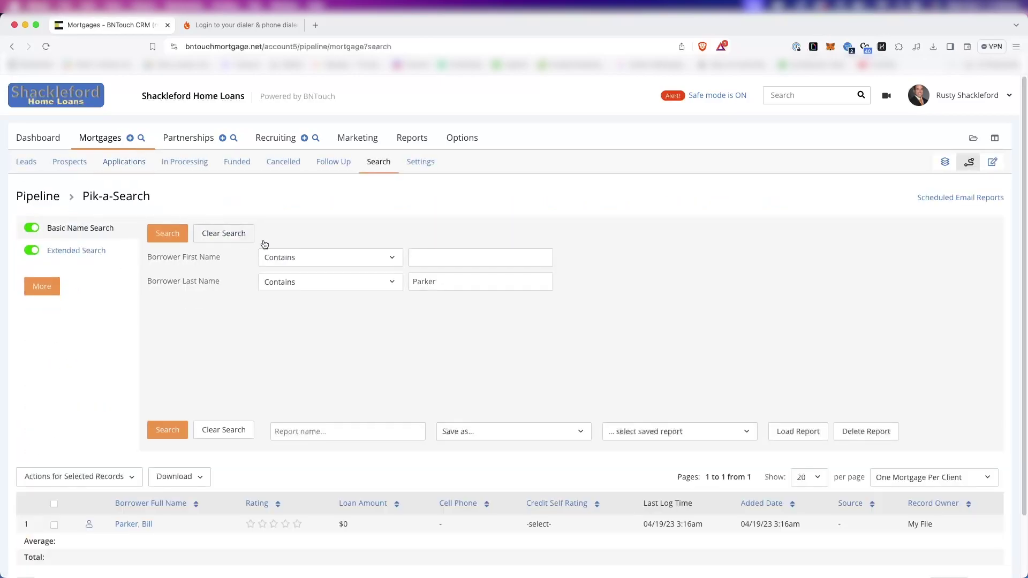
{"action": "left_click", "coordinate": [452, 260]}
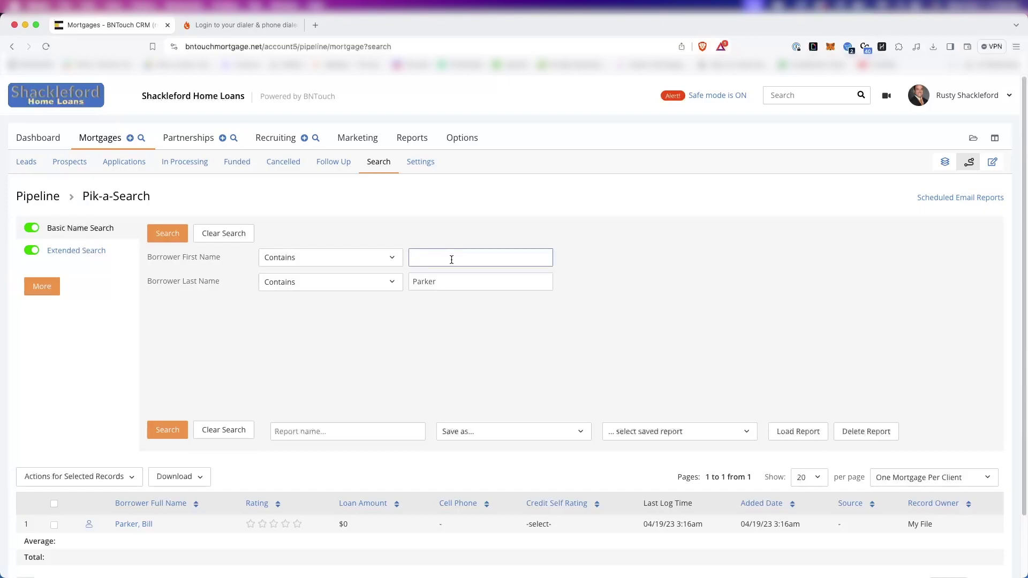
{"action": "type", "text": "Olivia"}
{"action": "left_click", "coordinate": [162, 232]}
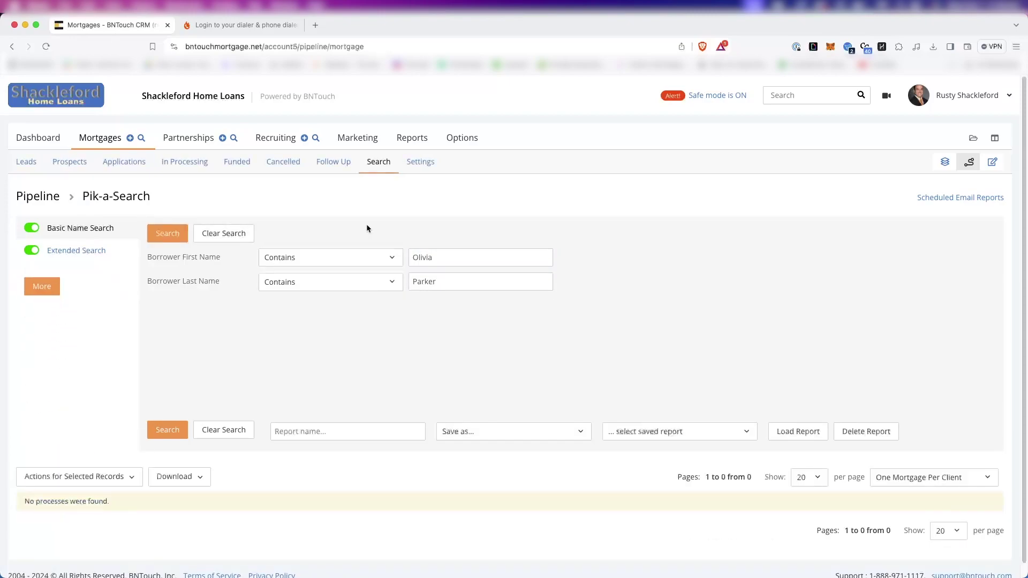